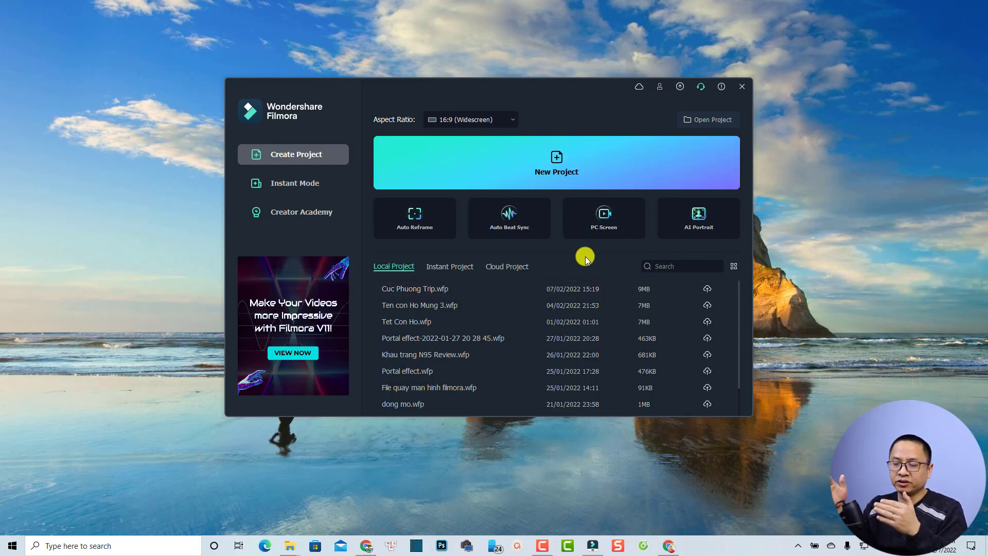
- Check the account details, then view the Cloud Project tab, where InClowdz Drive requires an upgrade
{"action": "left_click", "coordinate": [659, 88]}
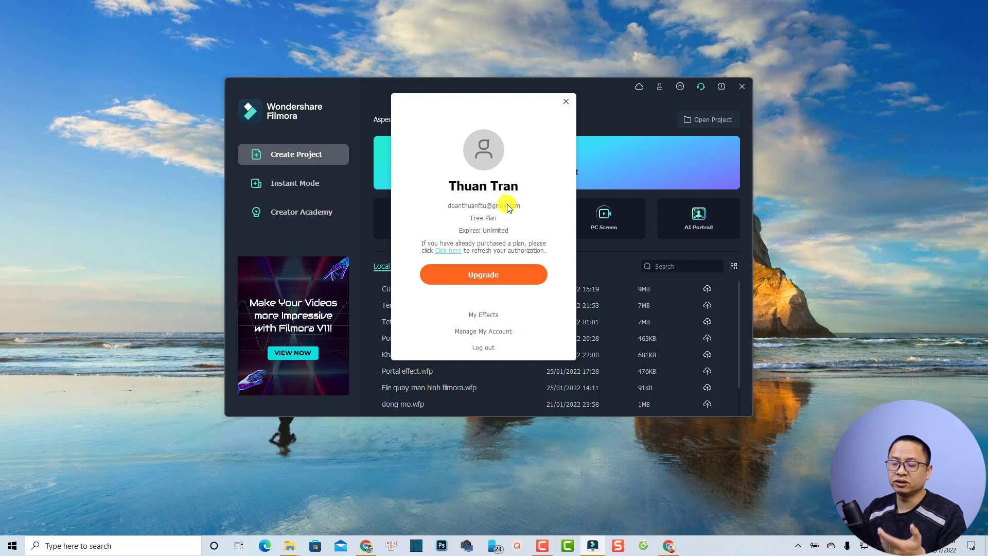
{"action": "left_click", "coordinate": [565, 102]}
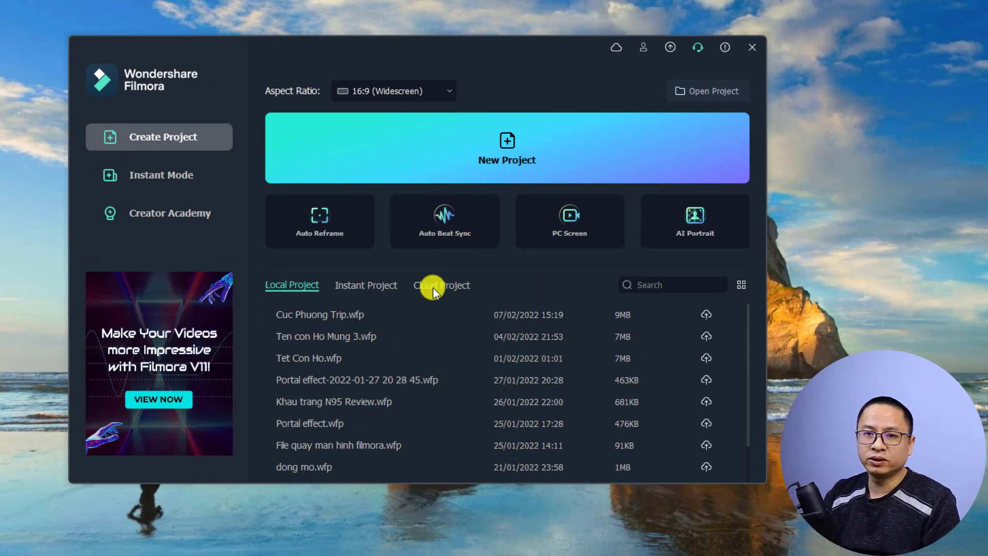
{"action": "left_click", "coordinate": [433, 288]}
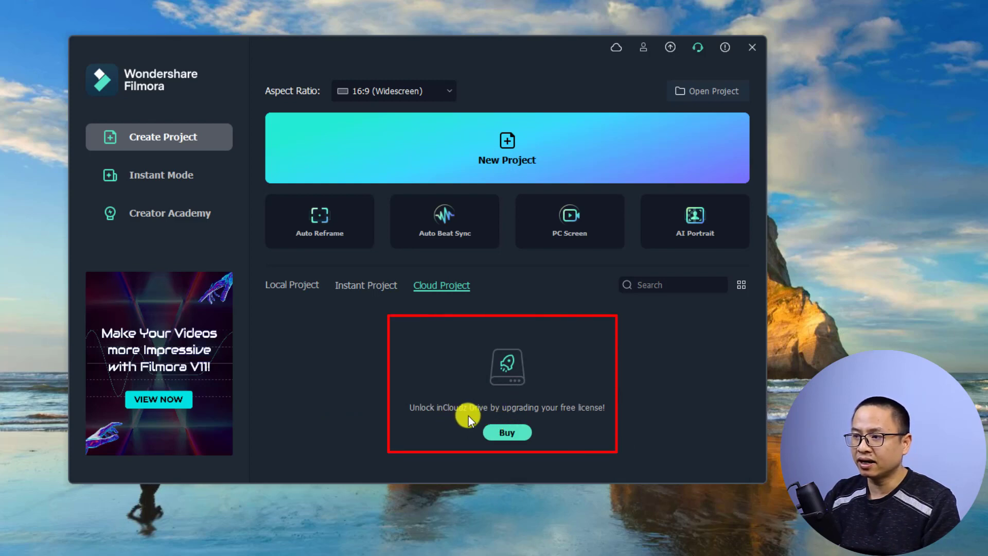
- Try backing up Cuc Phuong Trip.wfp from Local Project and dismiss the Unlock InClowdz Drive prompt
{"action": "left_click", "coordinate": [290, 285]}
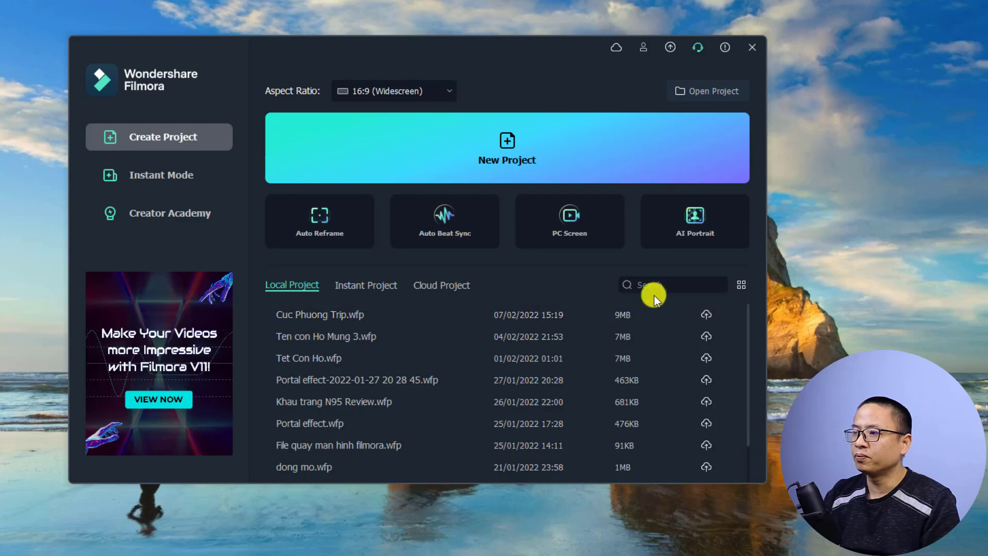
{"action": "left_click", "coordinate": [707, 314]}
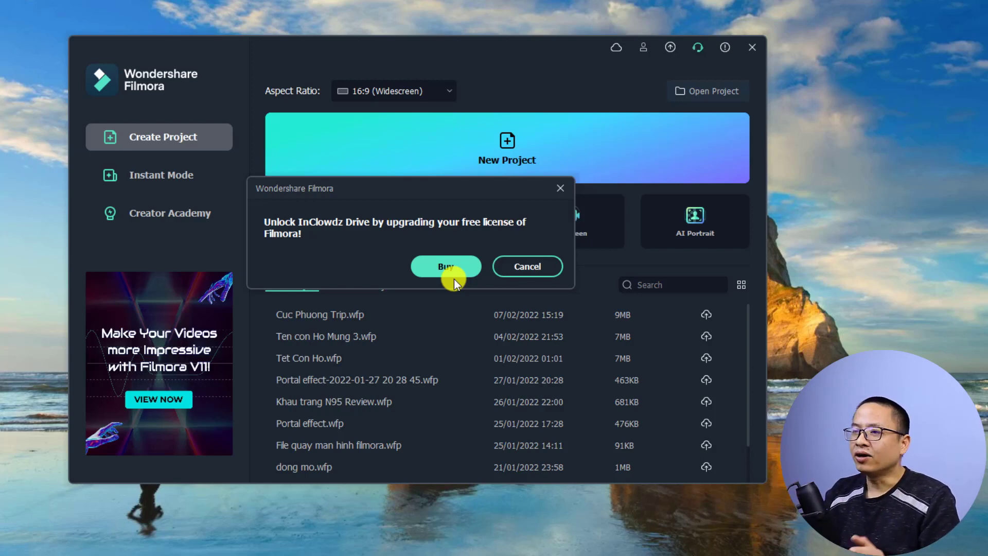
{"action": "left_click", "coordinate": [558, 188]}
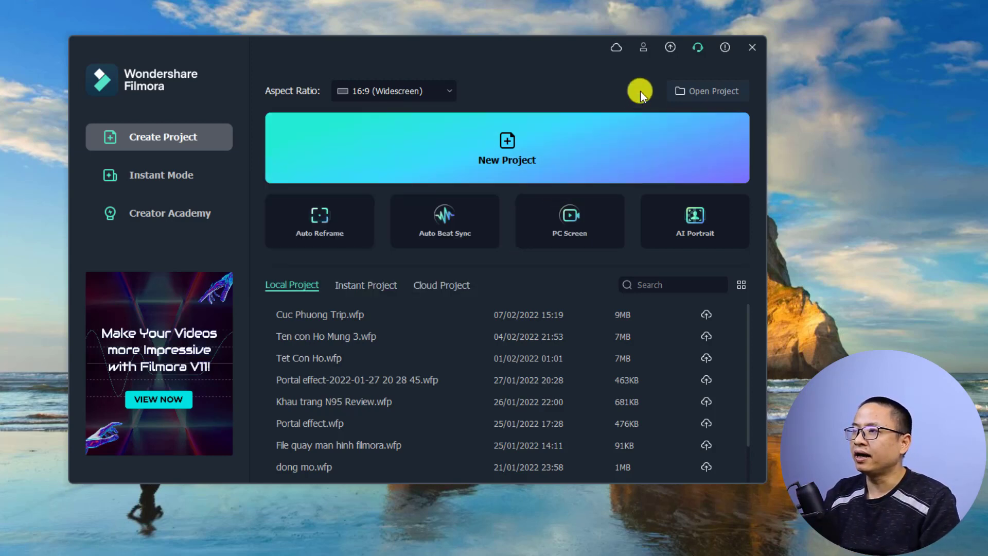
- Log out of the Wondershare account from the account popup and acknowledge the logged-out notice
{"action": "left_click", "coordinate": [642, 48]}
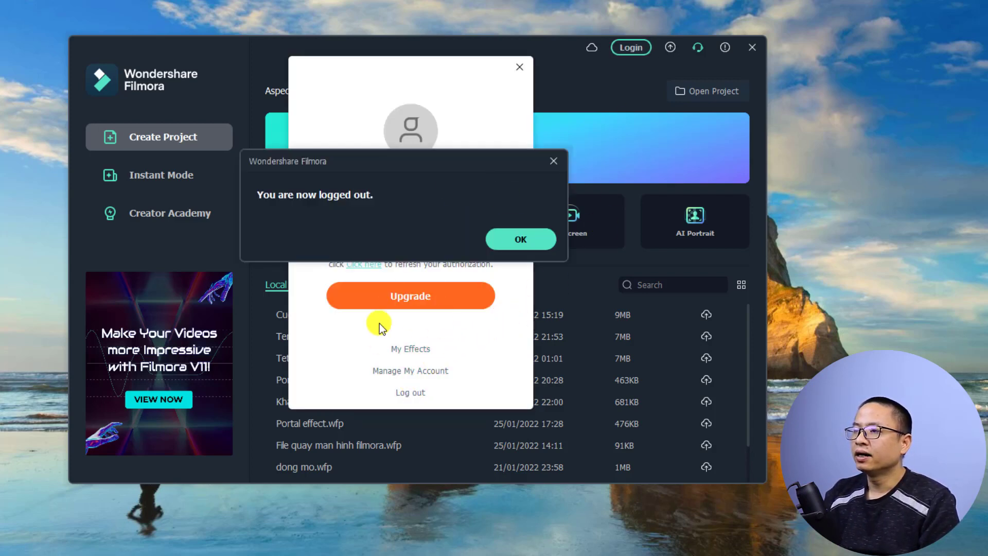
{"action": "left_click", "coordinate": [508, 240]}
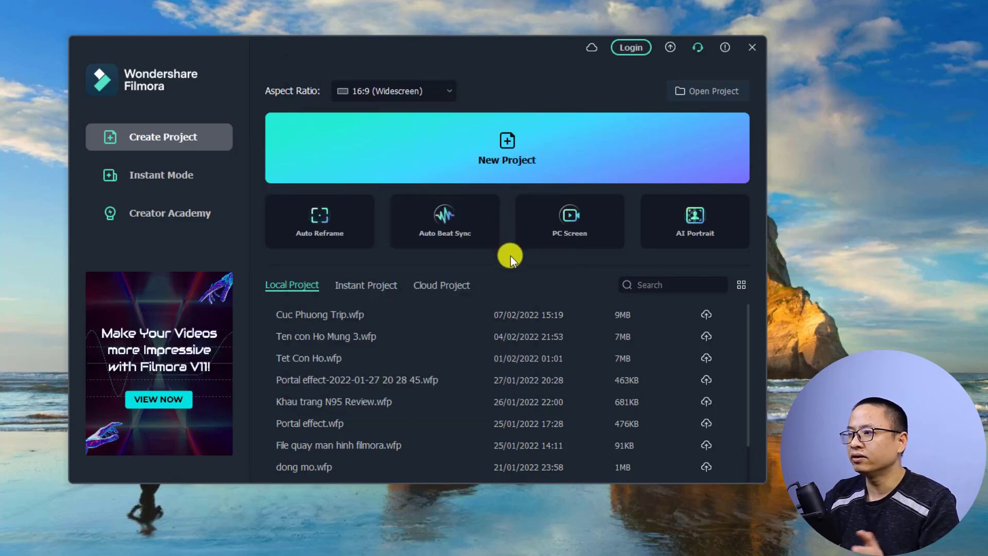
{"action": "left_click", "coordinate": [484, 311]}
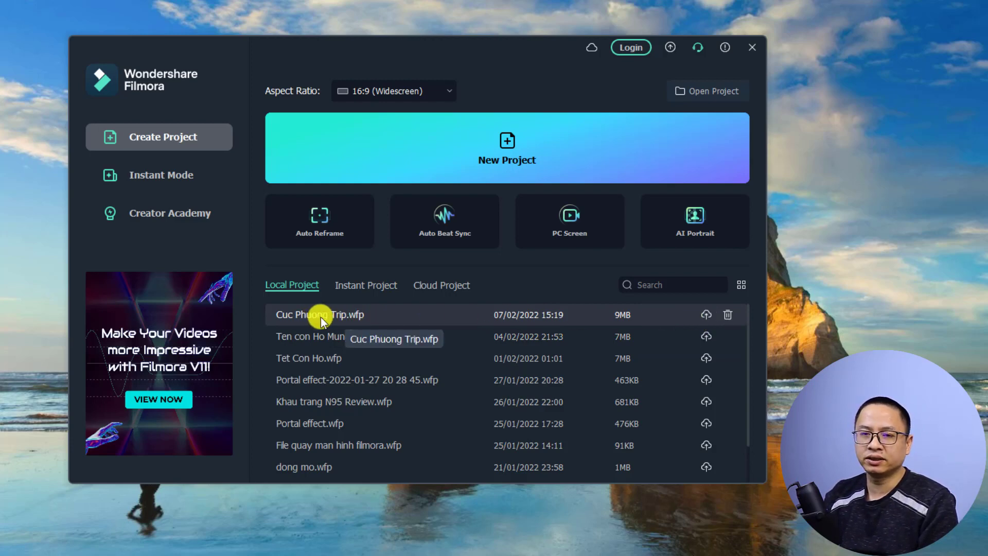
- From the Cuc Phuong Trip backup prompt, sign in with another Wondershare ID's e-mail and password
{"action": "left_click", "coordinate": [706, 316]}
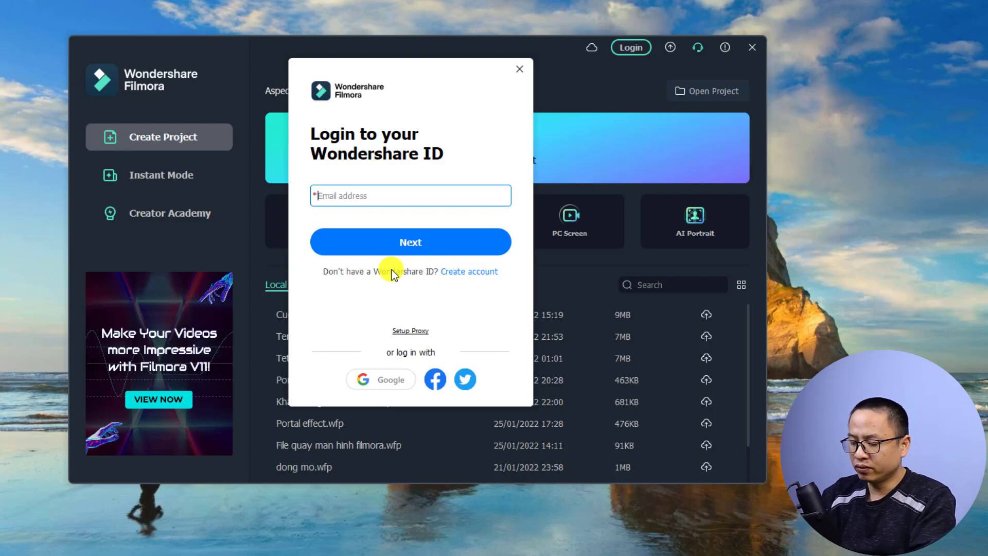
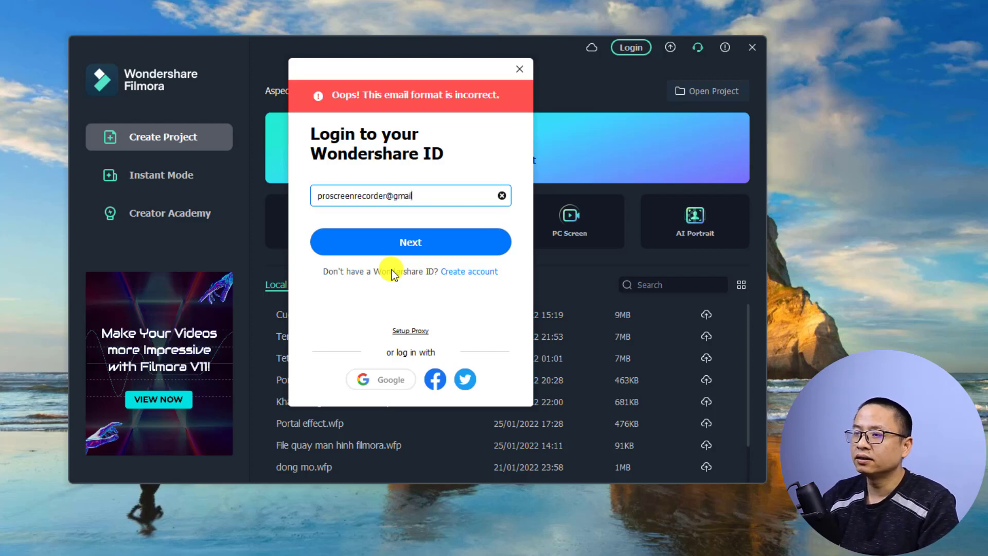
{"action": "double_click", "coordinate": [402, 196]}
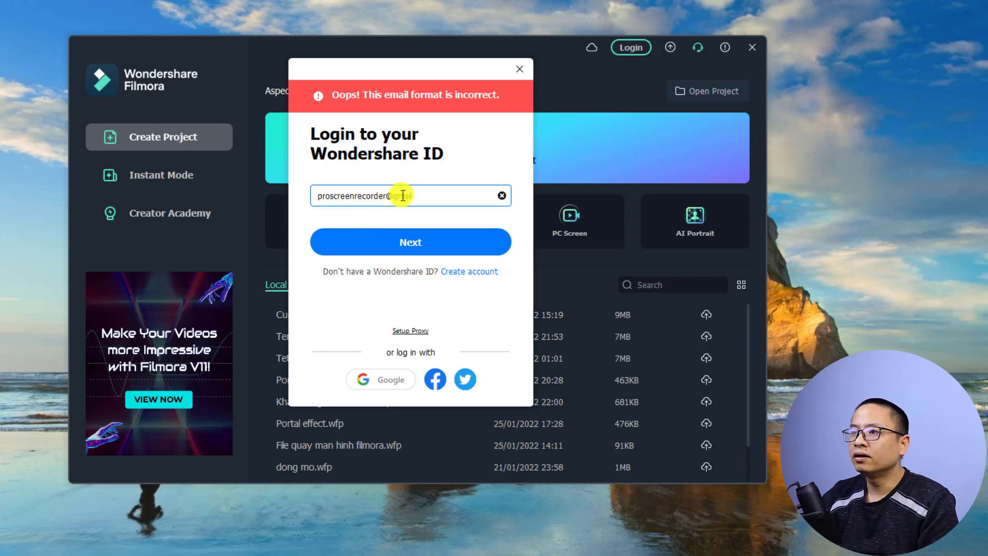
{"action": "type", "text": ".com"}
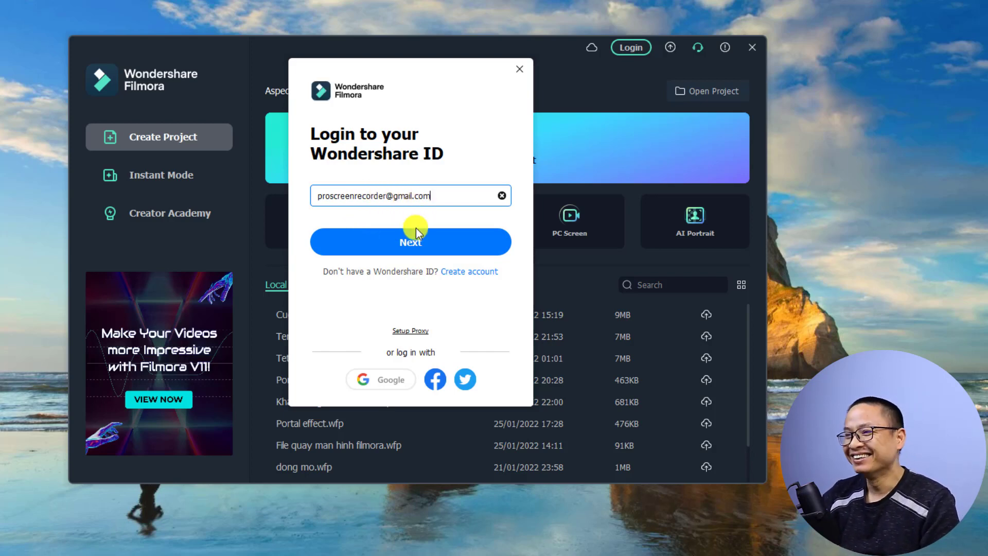
{"action": "left_click", "coordinate": [407, 242]}
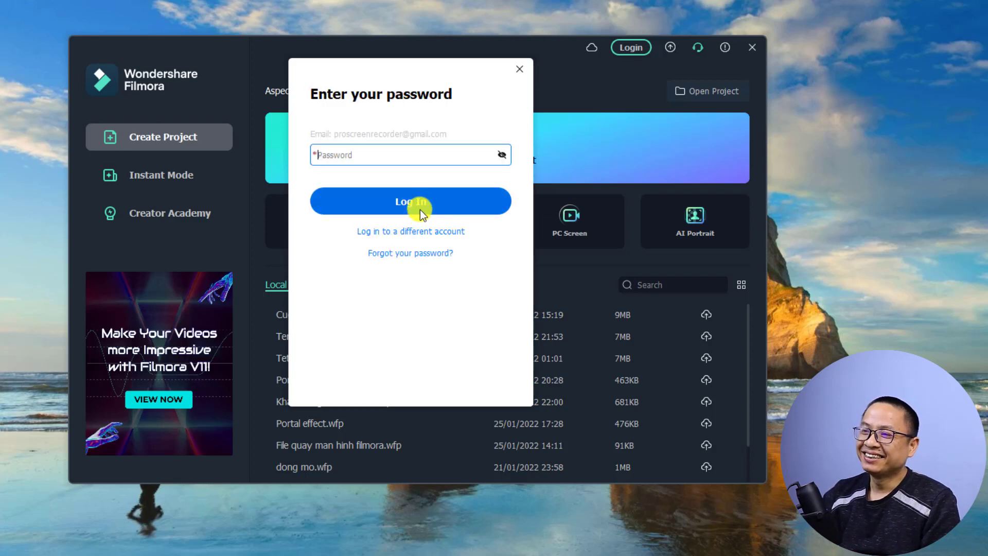
{"action": "type", "text": "****************"}
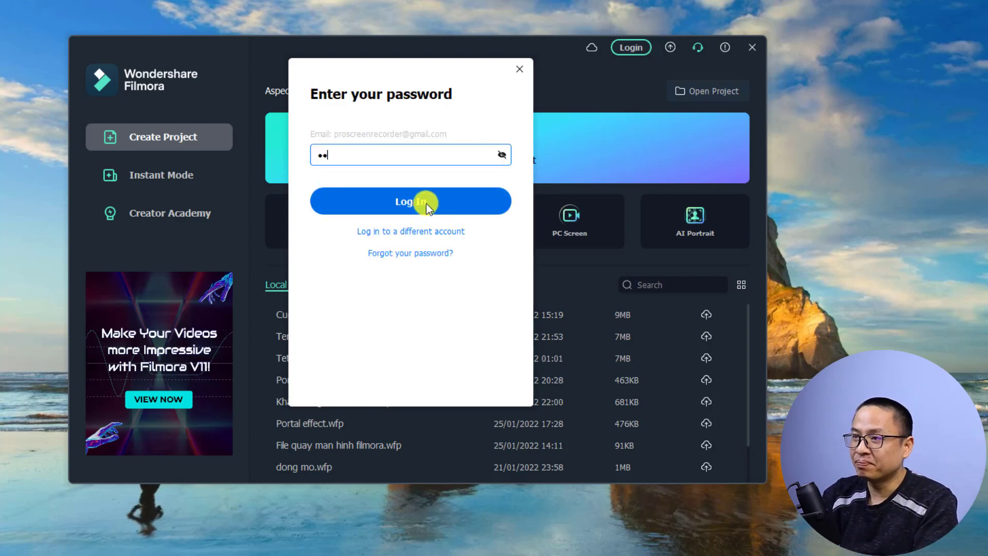
{"action": "left_click", "coordinate": [432, 209]}
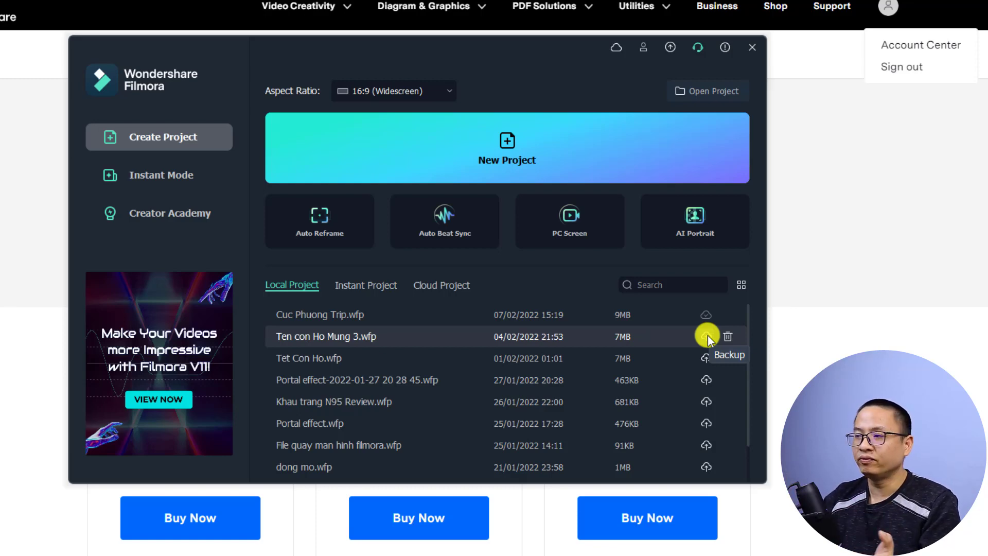
- Back up Ten con Ho Mung 3.wfp to InClowdz Drive and let the upload reach 100%
{"action": "left_click", "coordinate": [708, 335]}
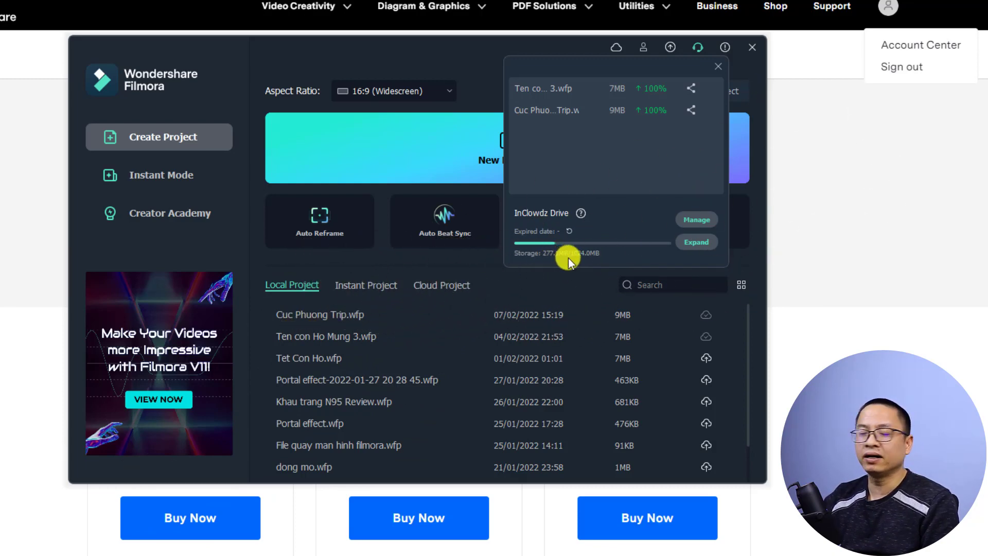
- Open Cloud Drive in the browser via Manage, look inside Backup, and return to Personal space
{"action": "left_click", "coordinate": [696, 218]}
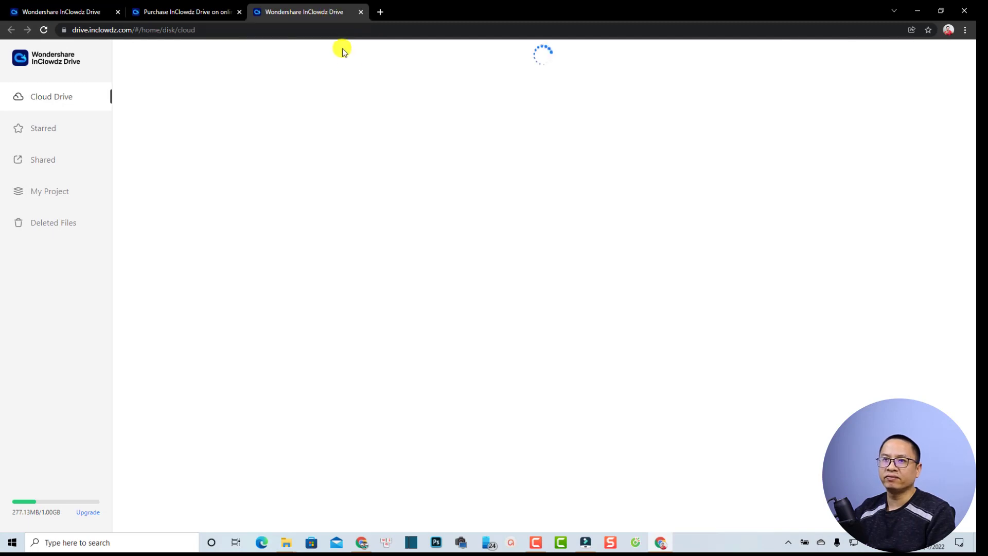
{"action": "left_click", "coordinate": [60, 98]}
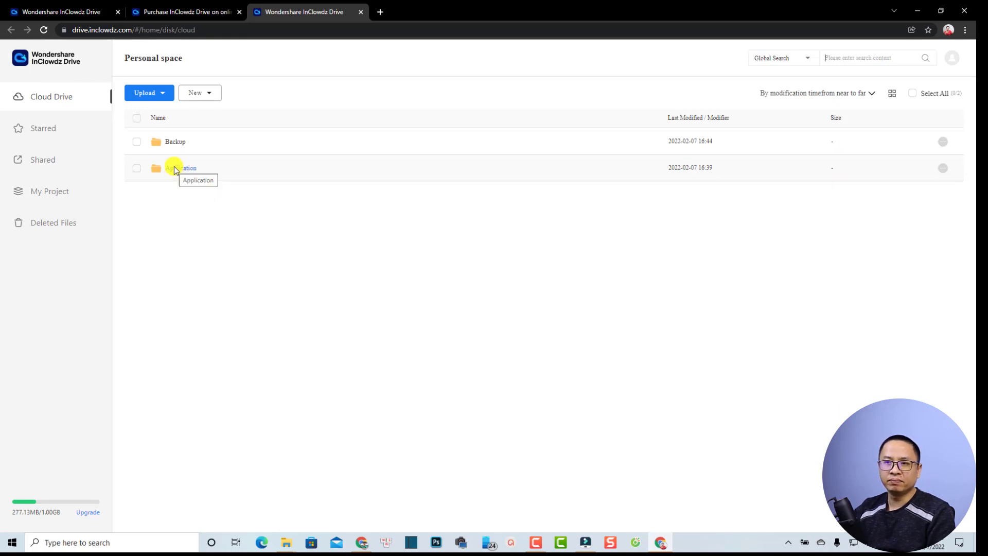
{"action": "left_click", "coordinate": [175, 142]}
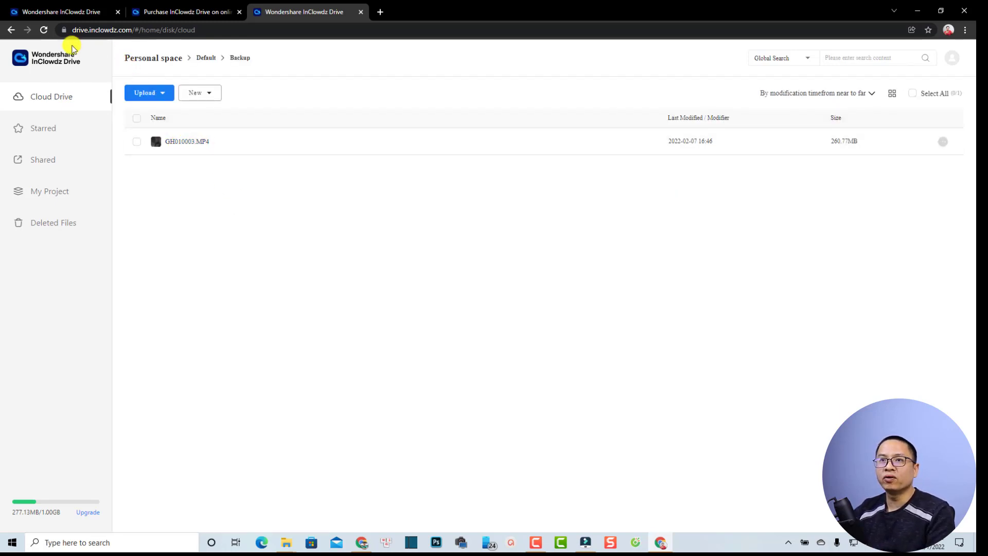
{"action": "left_click", "coordinate": [10, 30]}
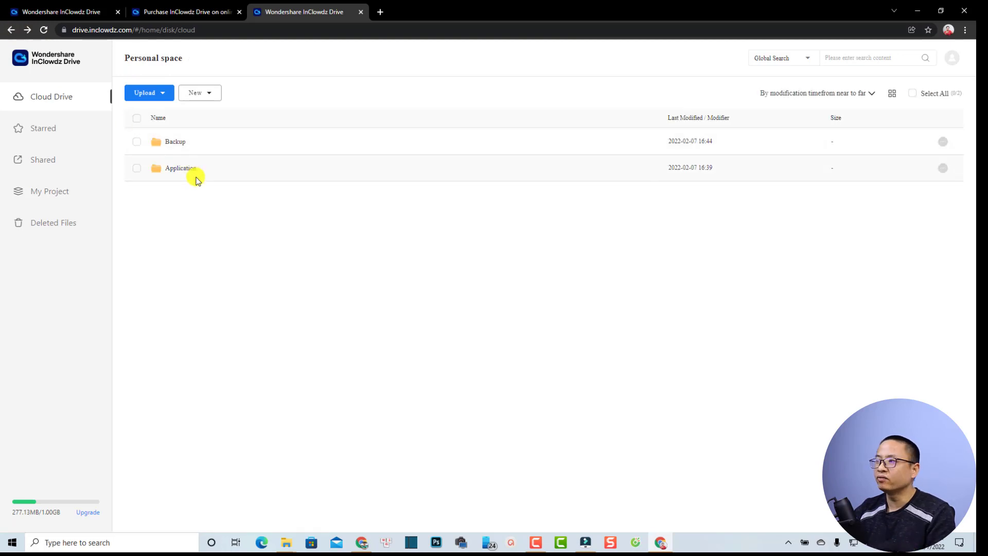
- Create a new Cloud Drive folder named with the user's first name and open it
{"action": "left_click", "coordinate": [206, 94]}
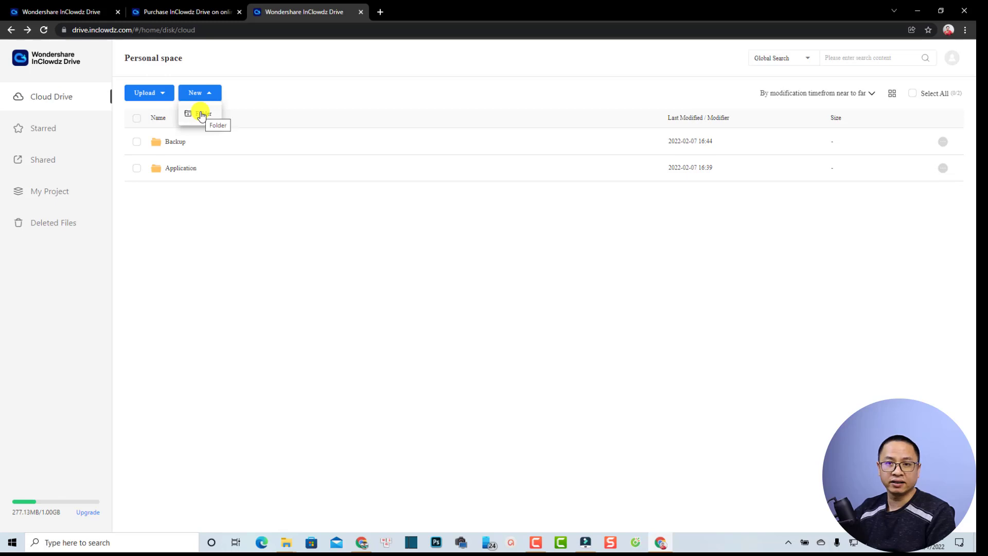
{"action": "left_click", "coordinate": [200, 114]}
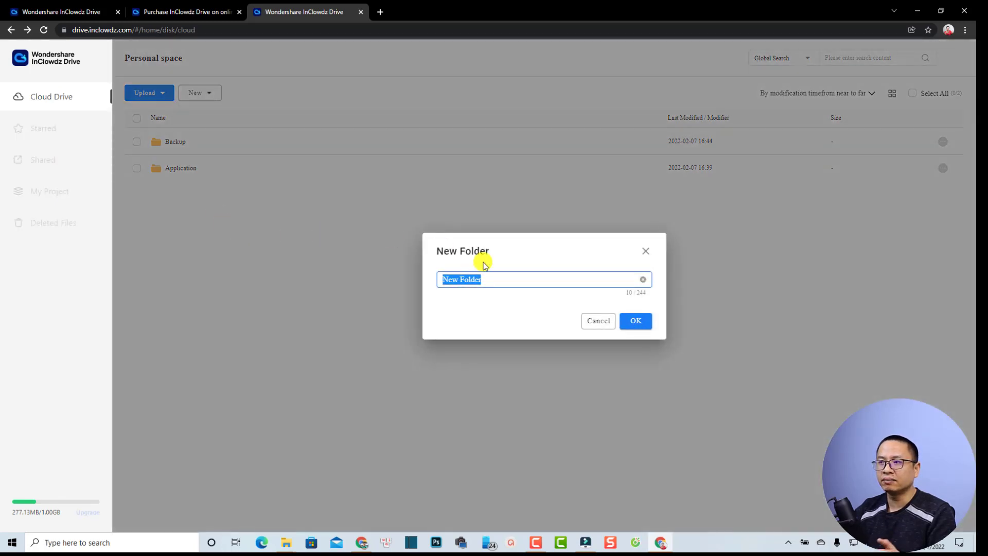
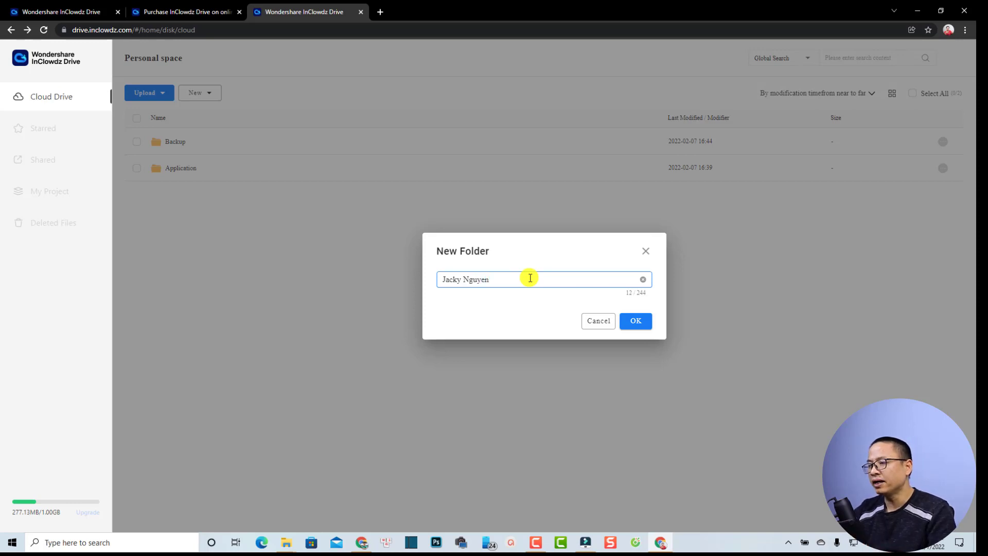
{"action": "left_click", "coordinate": [644, 322]}
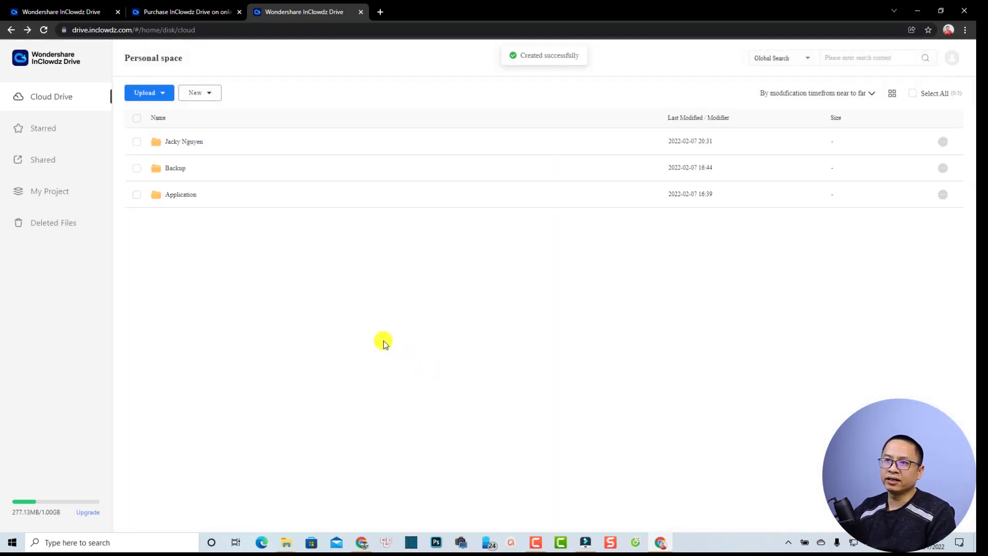
{"action": "left_click", "coordinate": [180, 142]}
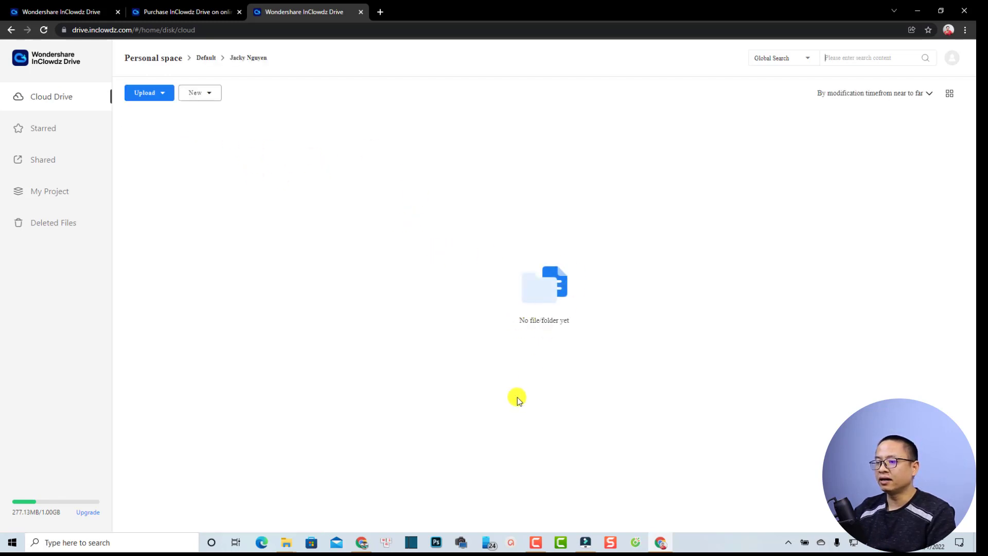
- Drag GH029889.MP4 from the Tet Con Ho Explorer window into the open drive folder
{"action": "mouse_move", "coordinate": [291, 542]}
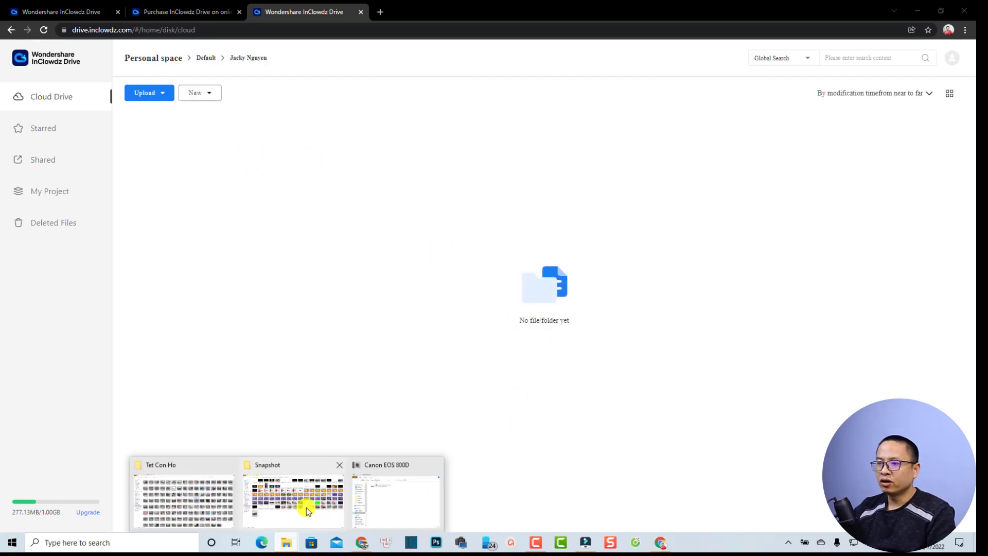
{"action": "left_click", "coordinate": [176, 505]}
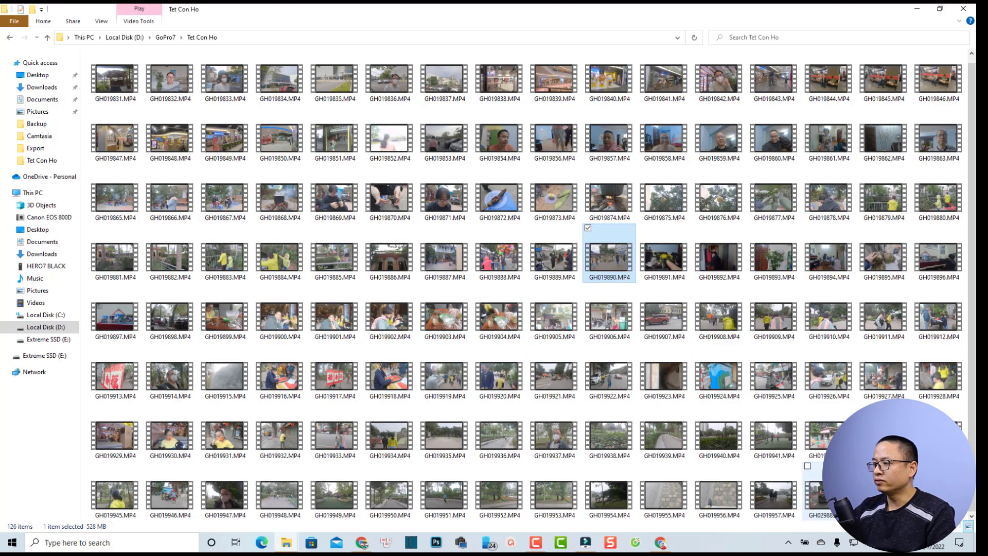
{"action": "left_click", "coordinate": [819, 494]}
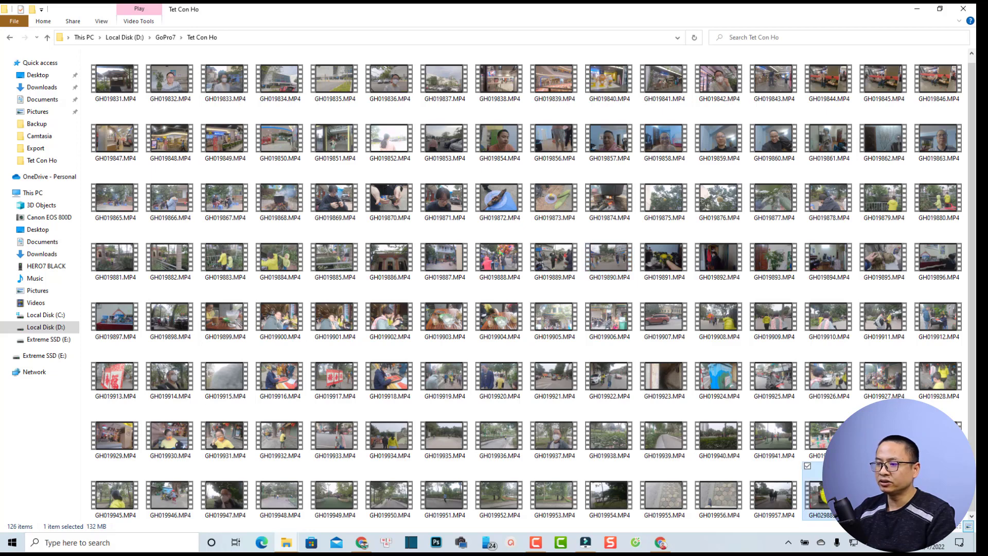
{"action": "left_click_drag", "start_coordinate": [820, 494], "coordinate": [518, 196]}
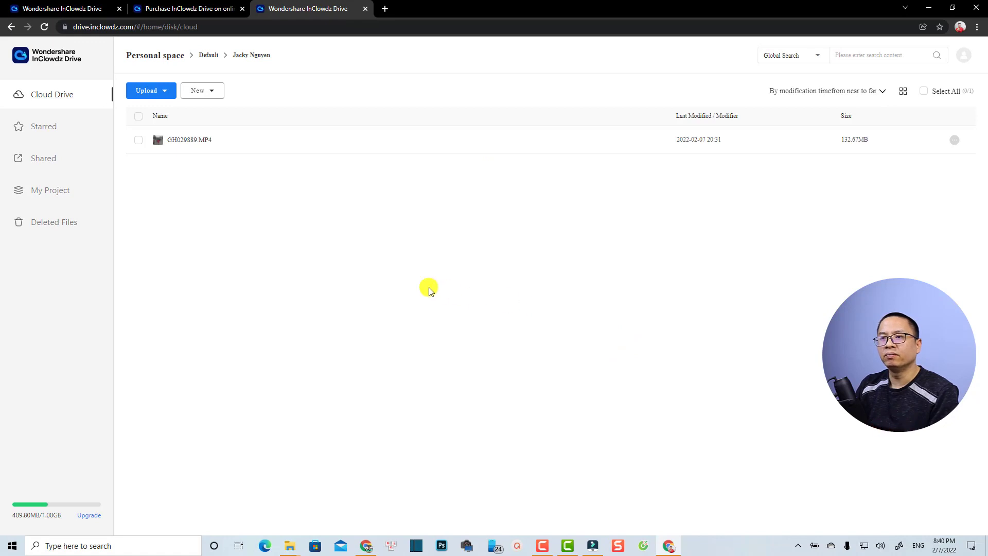
- Select GH029889.MP4 in the drive folder and mark it with a star
{"action": "left_click", "coordinate": [138, 140]}
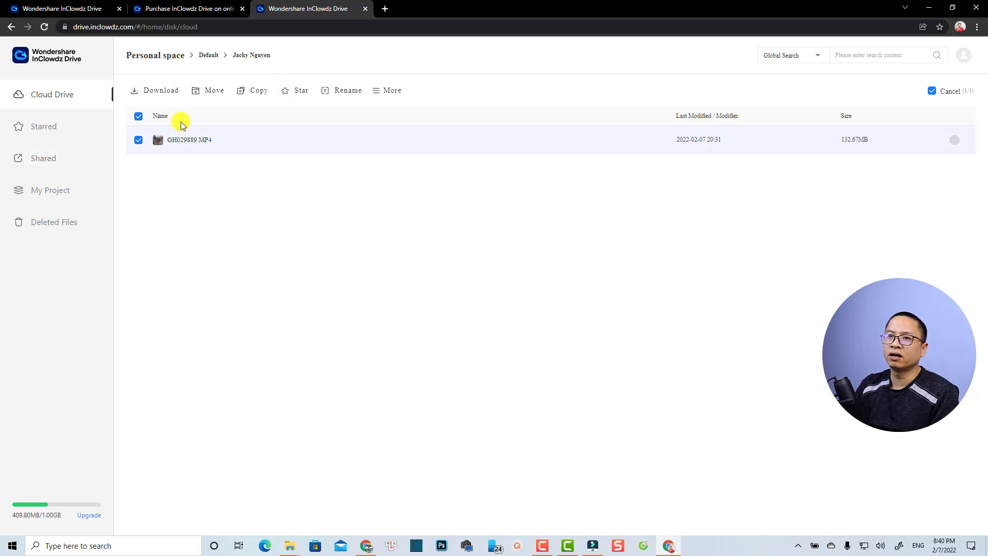
{"action": "left_click", "coordinate": [291, 93]}
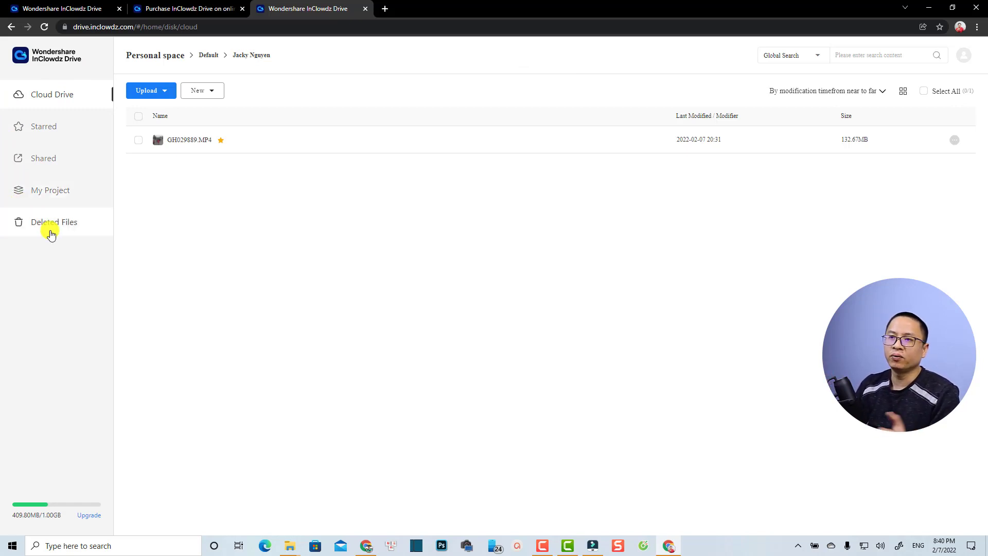
- Browse Starred and Shared, then open My Project listing Ten con Ho Mung 3.wfp and Cuc Phuong Trip.wfp
{"action": "left_click", "coordinate": [45, 132]}
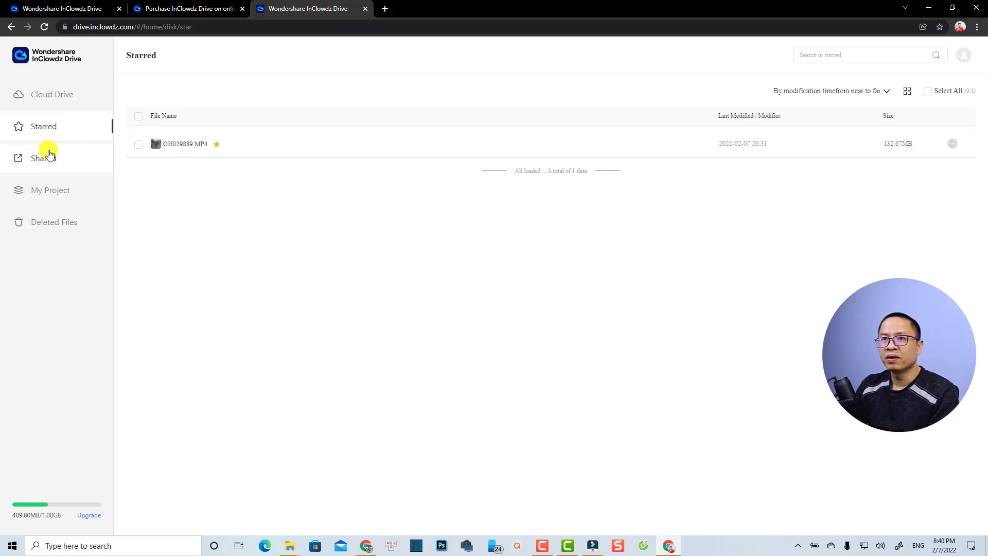
{"action": "left_click", "coordinate": [44, 156]}
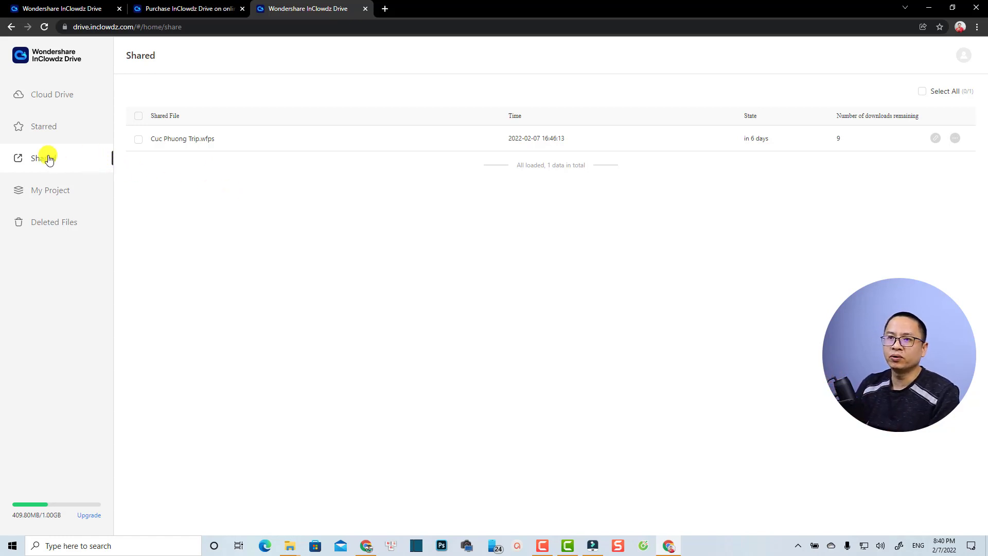
{"action": "left_click", "coordinate": [49, 194]}
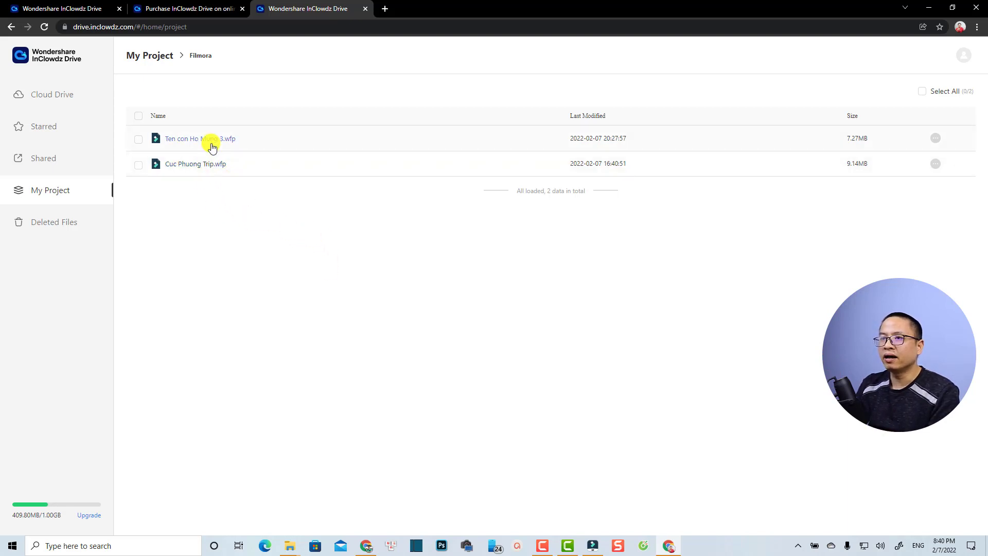
- Dismiss Filmora's upload list and start the cloud backup of Tet Con Ho.wfp (7MB)
{"action": "left_click", "coordinate": [593, 544]}
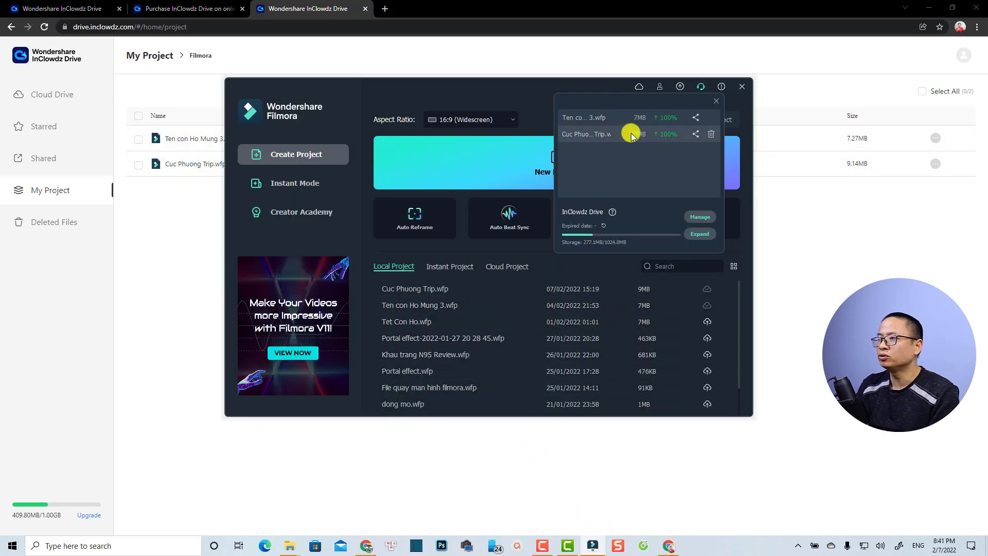
{"action": "left_click", "coordinate": [716, 101]}
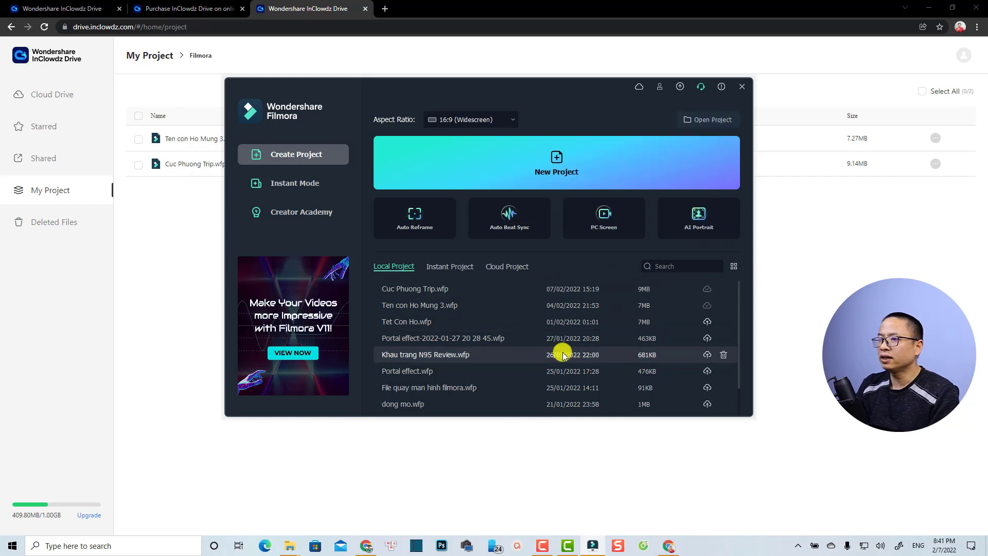
{"action": "left_click", "coordinate": [709, 322]}
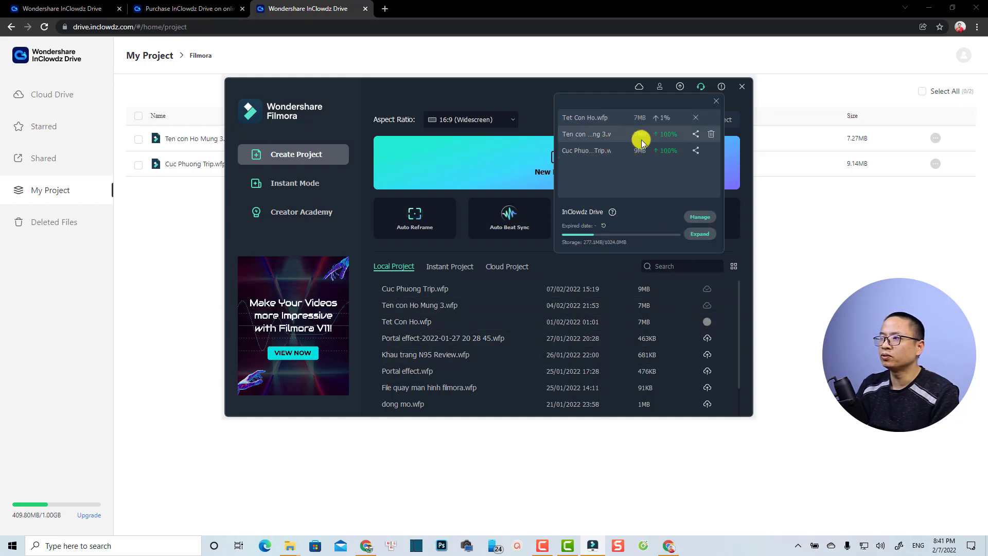
- Switch back to InClowdz Drive in the browser and view the empty Deleted Files bin
{"action": "left_click", "coordinate": [175, 198]}
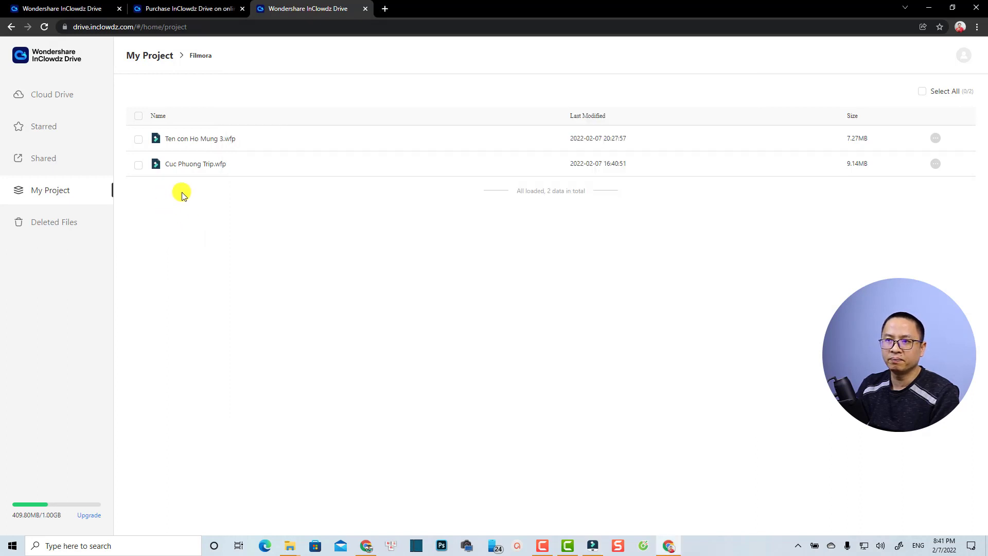
{"action": "left_click", "coordinate": [56, 225]}
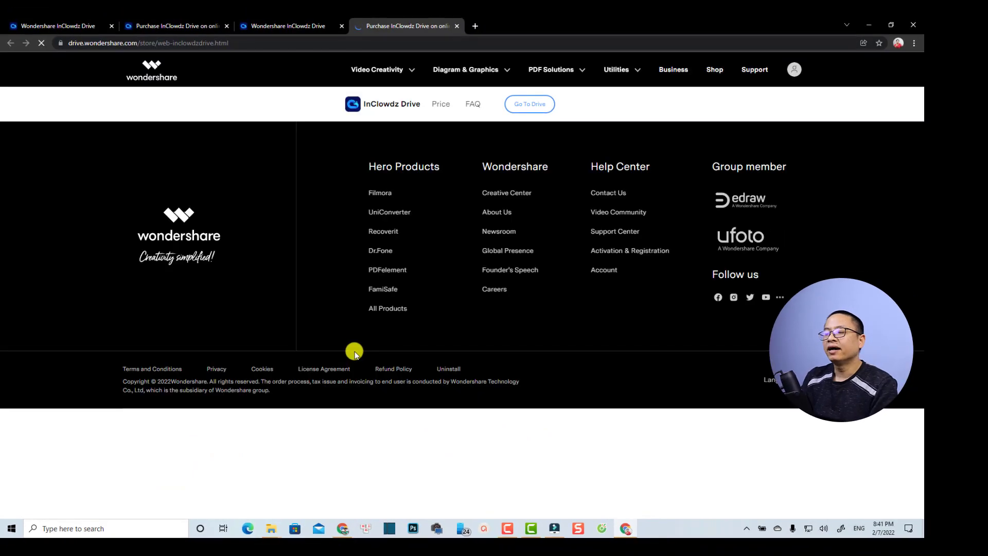
{"action": "scroll", "coordinate": [347, 350], "scroll_direction": "down", "scroll_amount": 1}
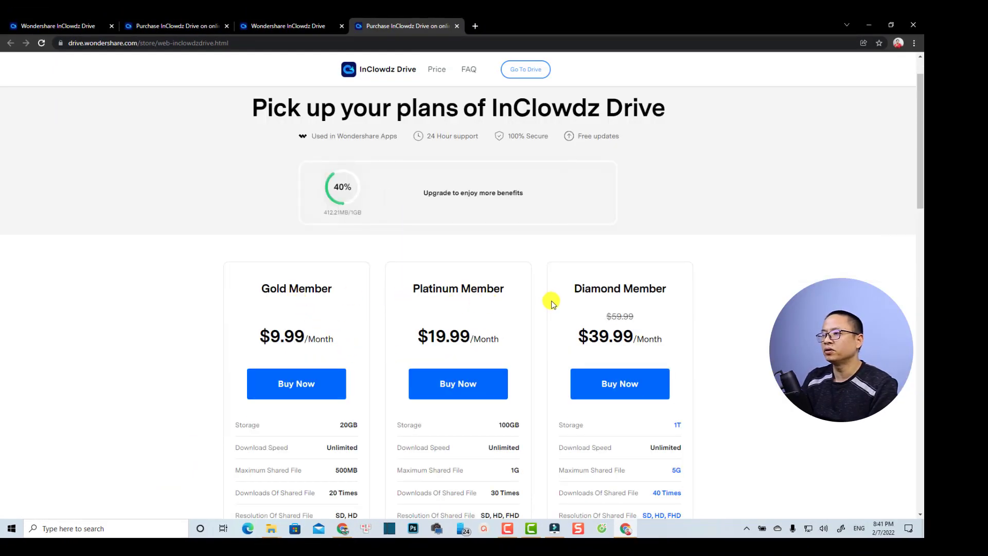
{"action": "scroll", "coordinate": [520, 361], "scroll_direction": "down", "scroll_amount": 2}
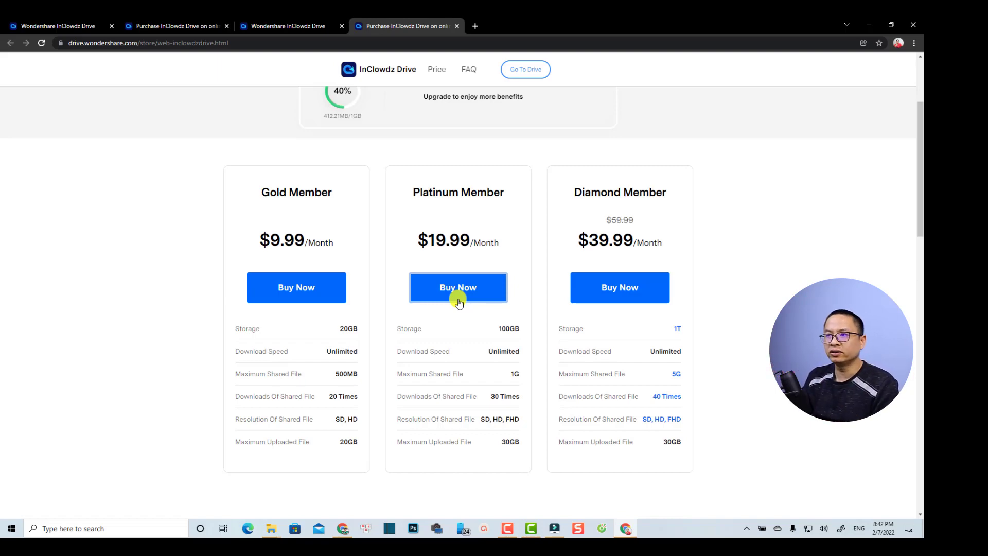
{"action": "scroll", "coordinate": [422, 194], "scroll_direction": "up", "scroll_amount": 3}
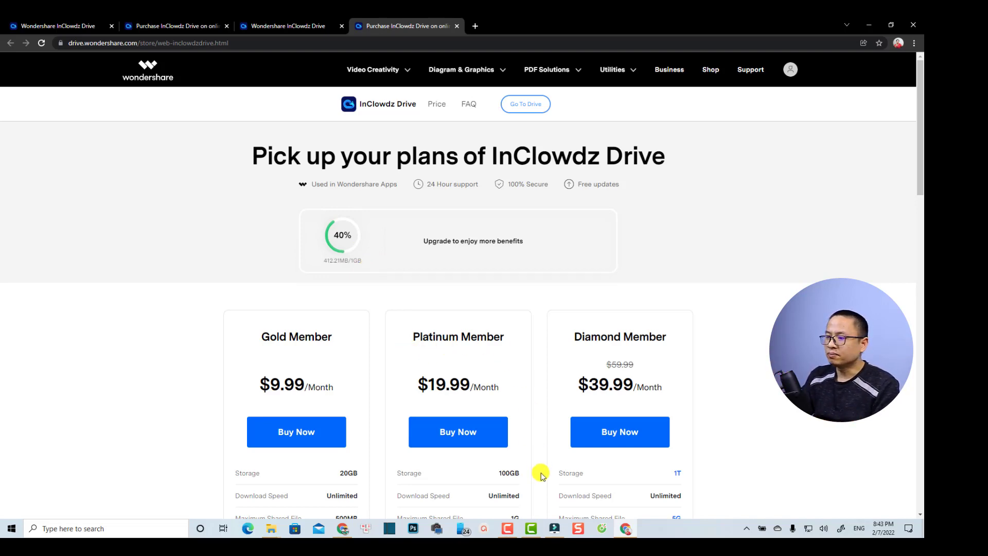
- Check in Filmora that all three project uploads reached 100%, then return to the drive tab
{"action": "left_click", "coordinate": [558, 527]}
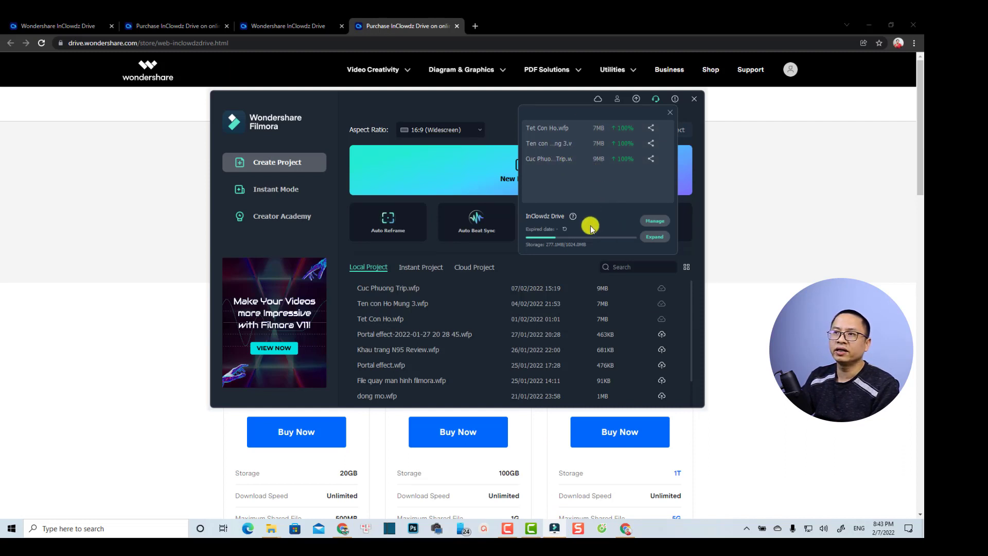
{"action": "left_click", "coordinate": [275, 28]}
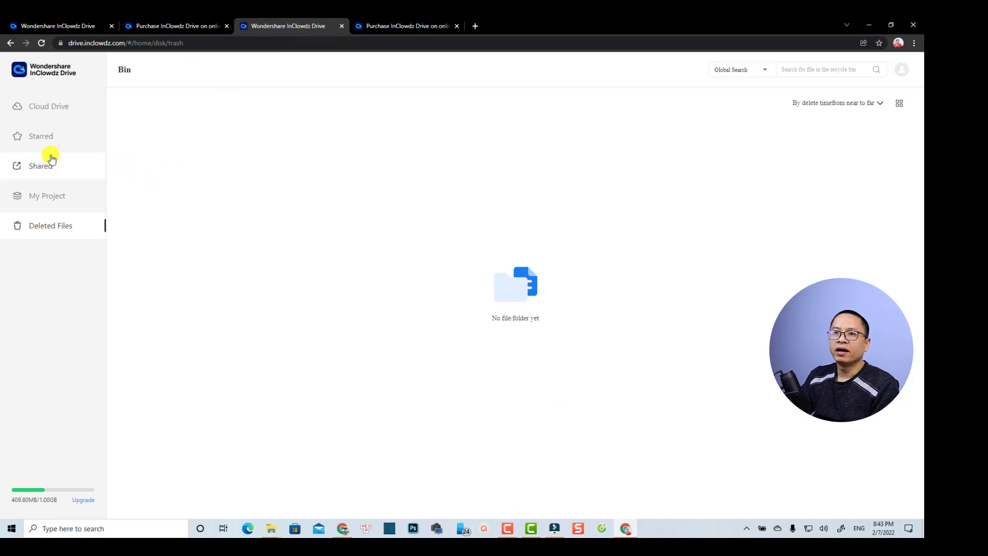
- Reload My Project and open the Filmora folder listing three projects, including Tet Con Ho.wfp (7.14MB)
{"action": "left_click", "coordinate": [36, 195]}
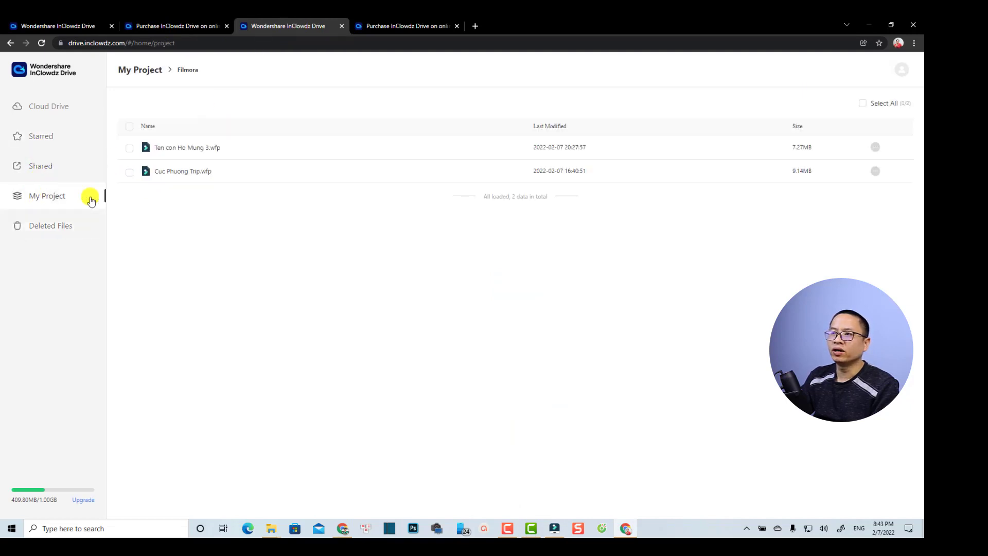
{"action": "left_click", "coordinate": [282, 43]}
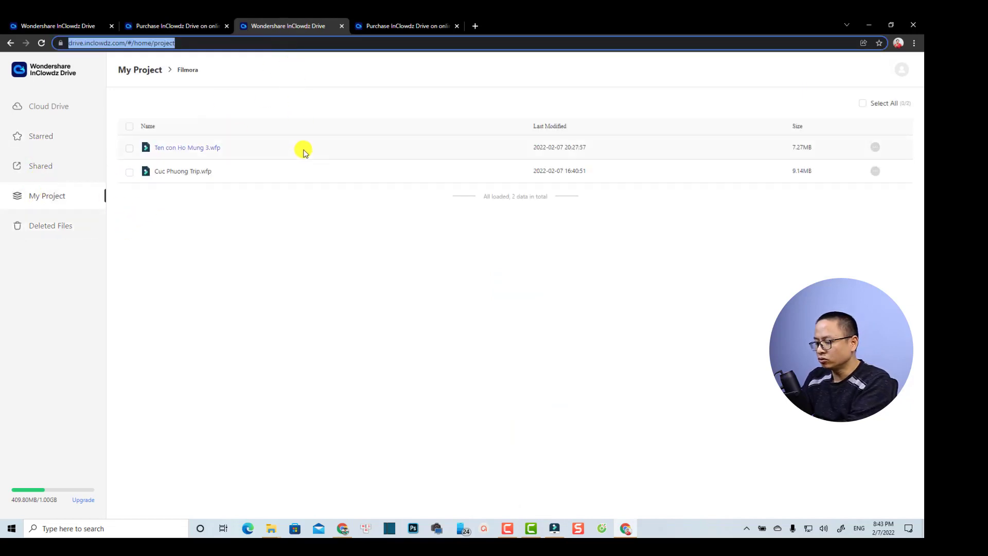
{"action": "key", "text": "Return"}
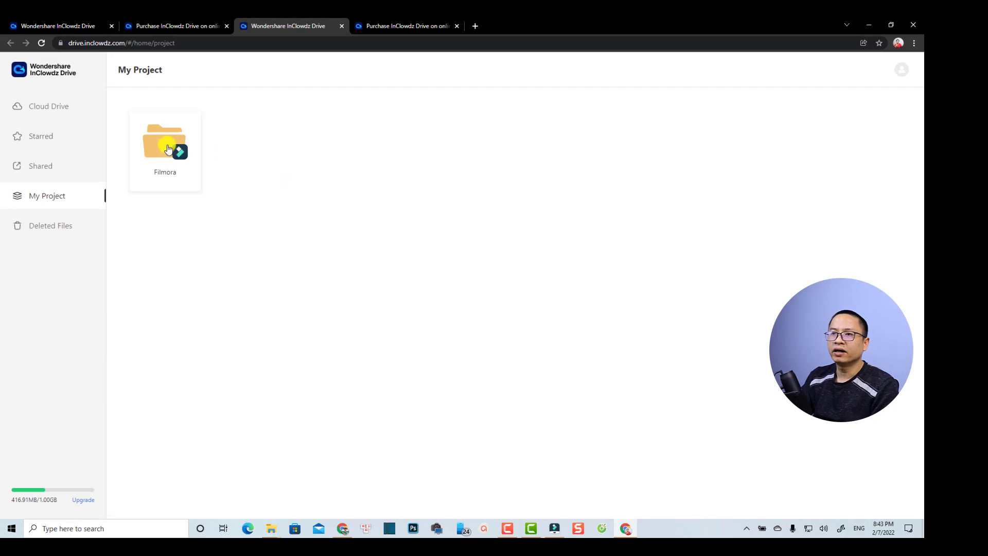
{"action": "left_click", "coordinate": [182, 142]}
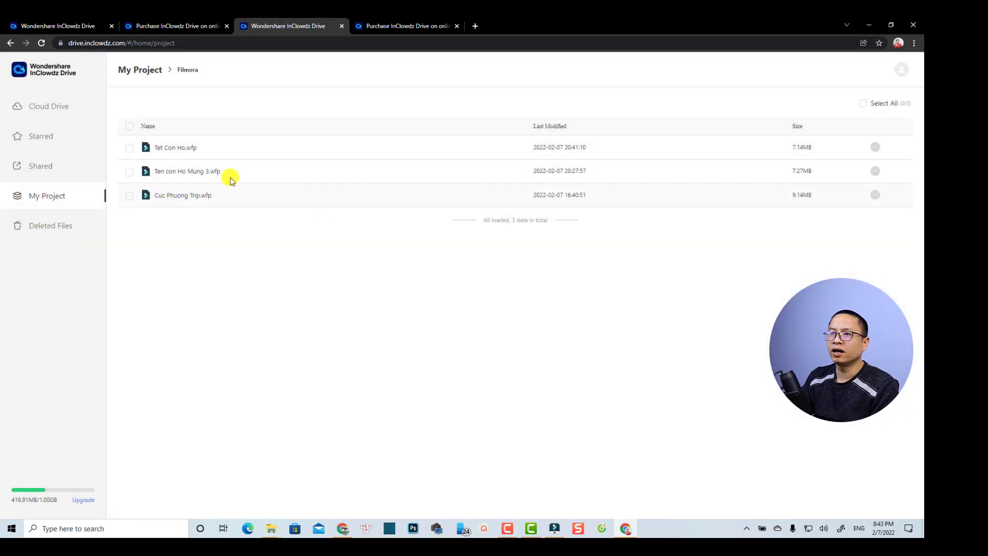
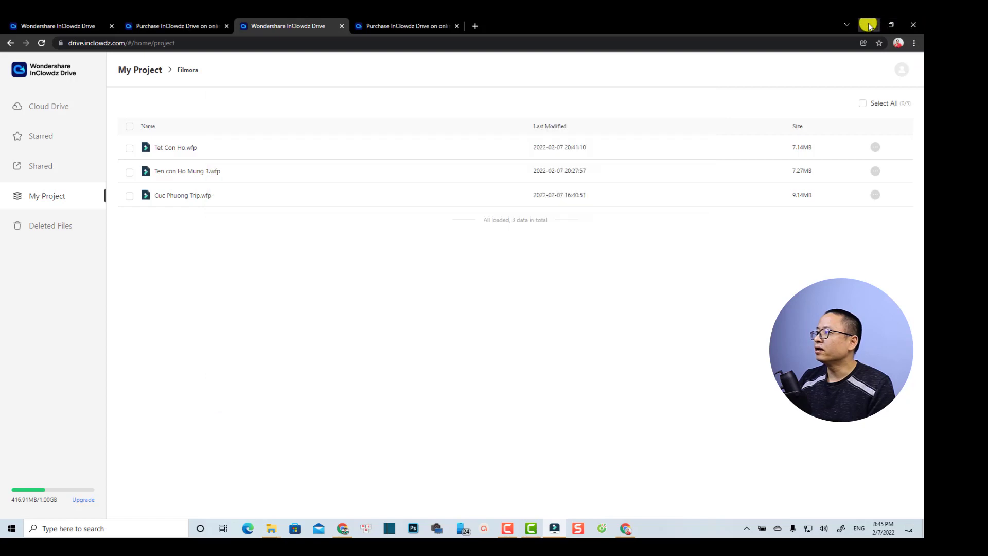
- Minimize the InClowdz Drive and Gmail Chrome windows to reveal the Filmora start window
{"action": "left_click", "coordinate": [868, 23]}
{"action": "left_click", "coordinate": [714, 59]}
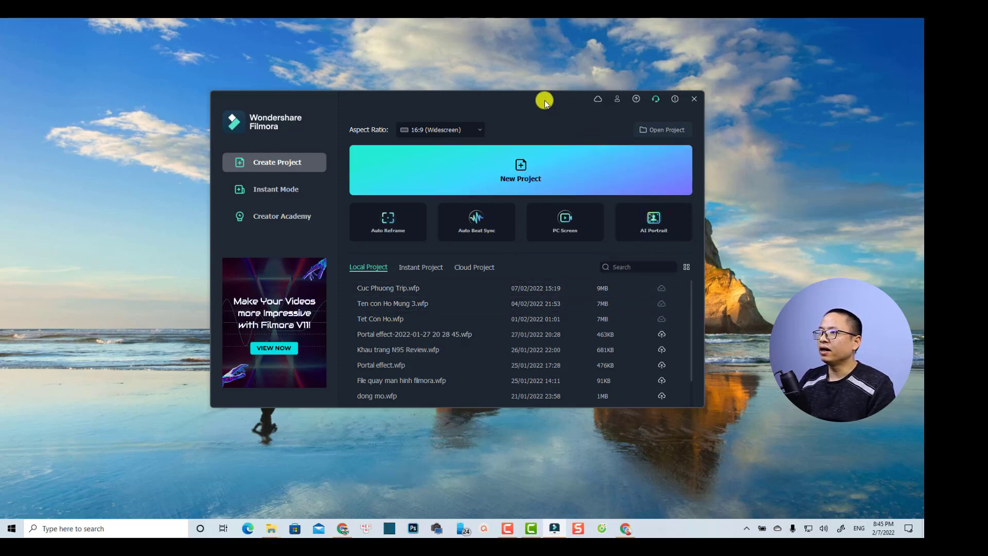
- Reposition the Filmora launcher, list the cloud projects, and start sharing Tet Con Ho.wfp
{"action": "left_click_drag", "start_coordinate": [545, 101], "coordinate": [529, 56]}
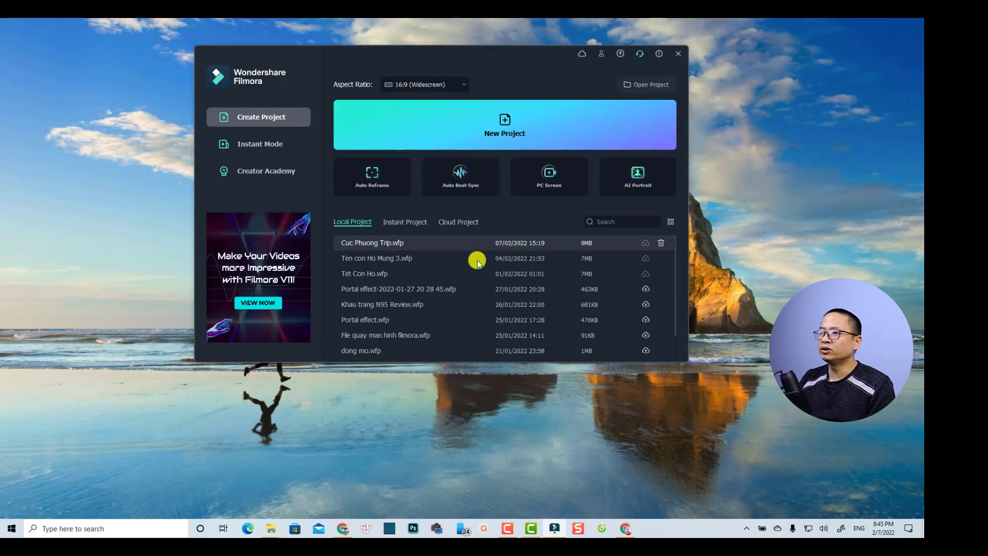
{"action": "left_click", "coordinate": [458, 222]}
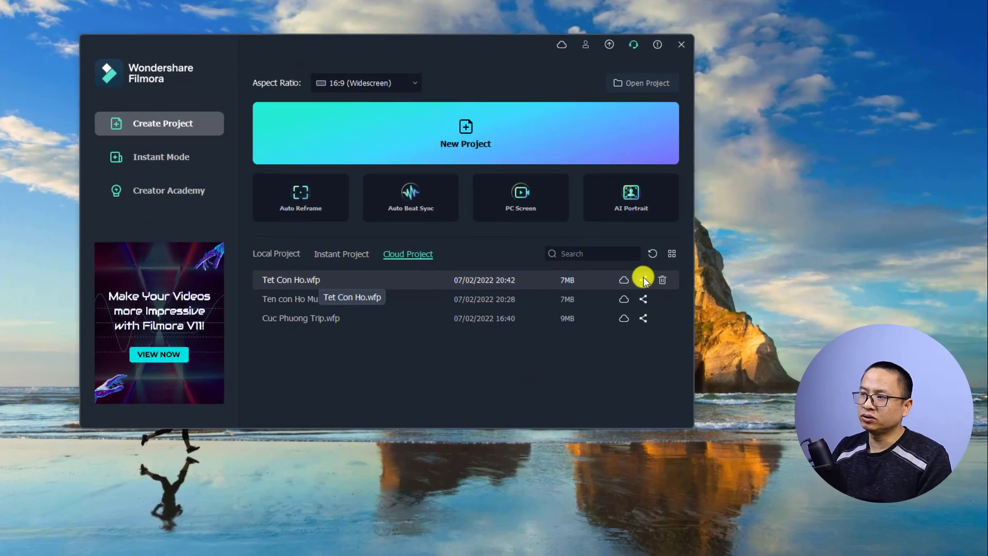
{"action": "left_click", "coordinate": [646, 256]}
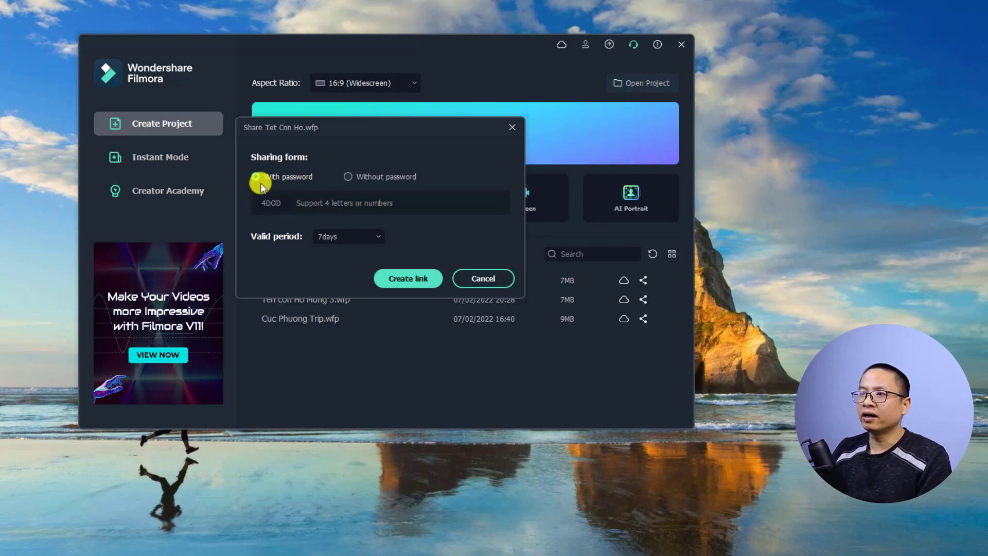
- Create a 7days share link for Tet Con Ho.wfp and copy the link and password
{"action": "left_click", "coordinate": [347, 236]}
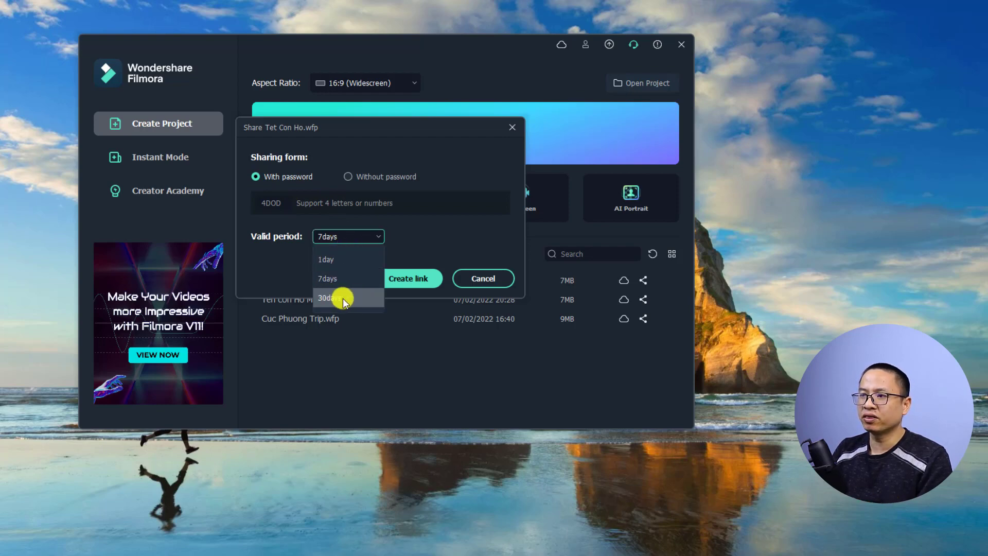
{"action": "left_click", "coordinate": [324, 280]}
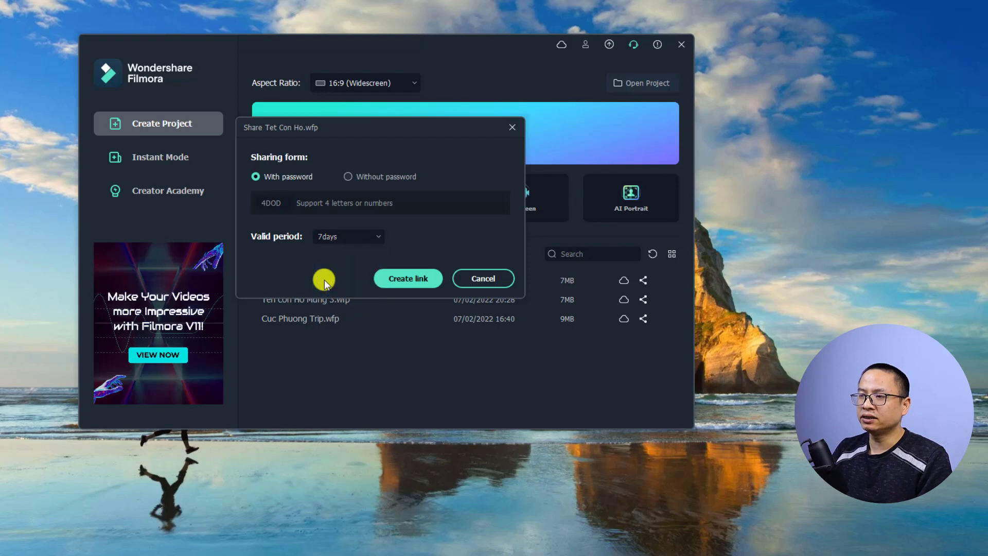
{"action": "left_click", "coordinate": [408, 279]}
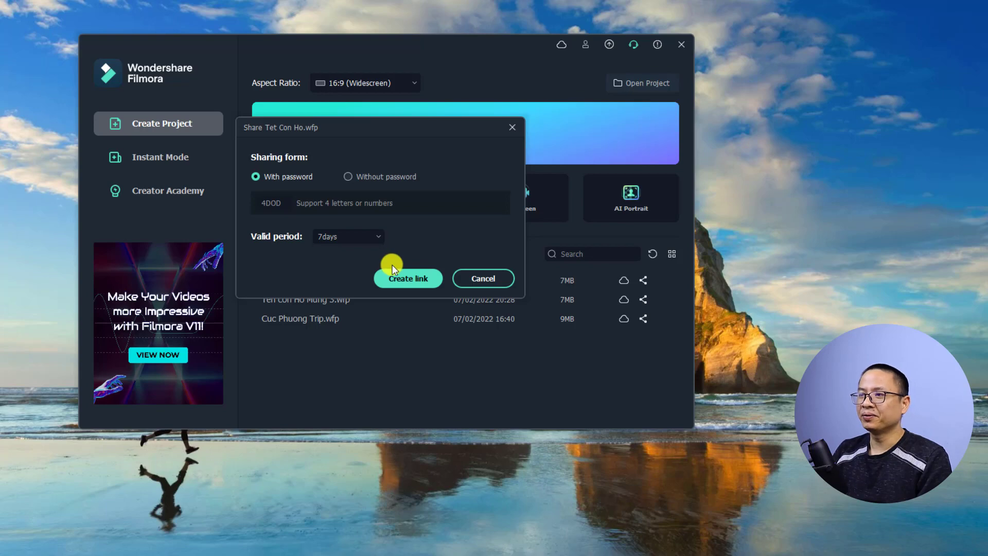
{"action": "left_click", "coordinate": [411, 278]}
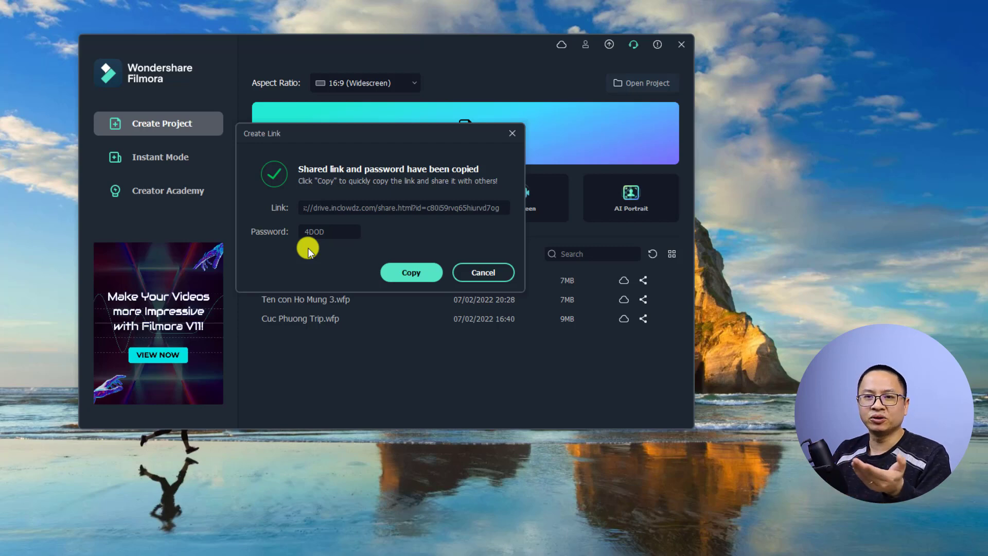
{"action": "left_click", "coordinate": [408, 275]}
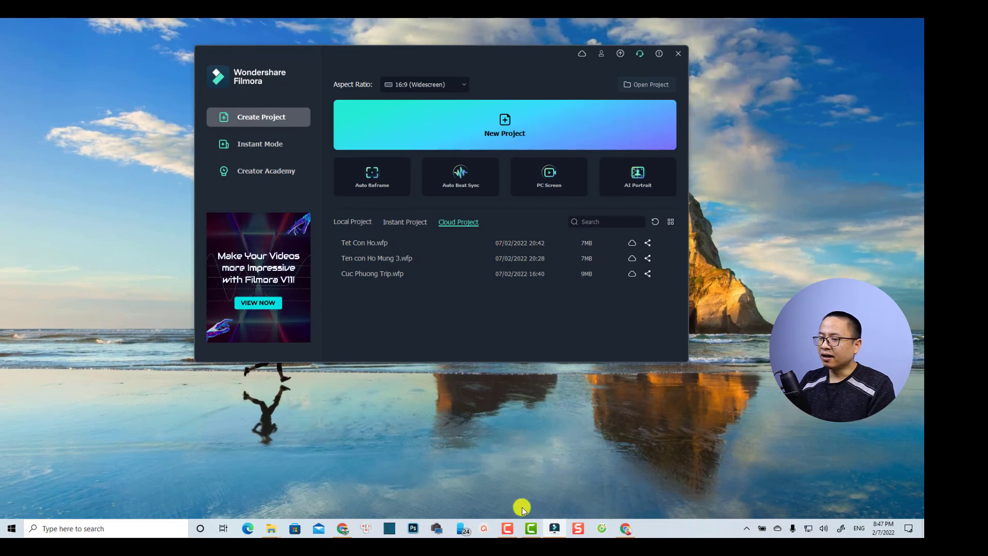
{"action": "left_click", "coordinate": [625, 528]}
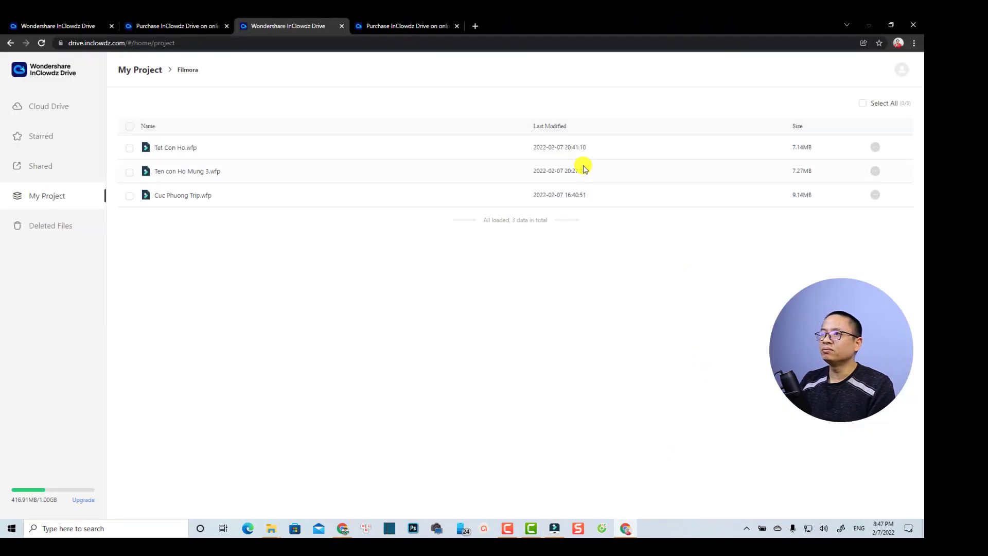
- Start a Gmail email to the recipient's address with the subject 'Shared project'
{"action": "left_click", "coordinate": [475, 27]}
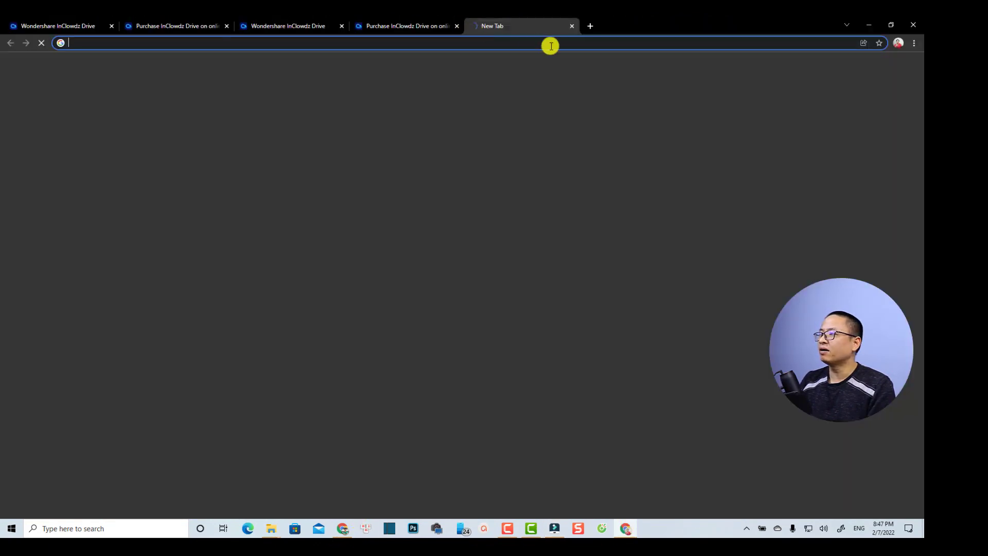
{"action": "left_click", "coordinate": [833, 68]}
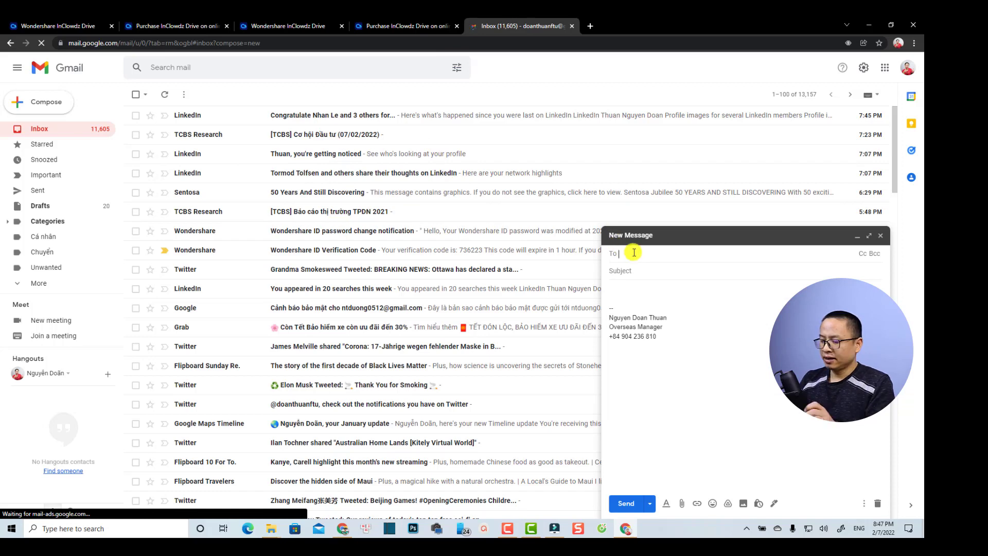
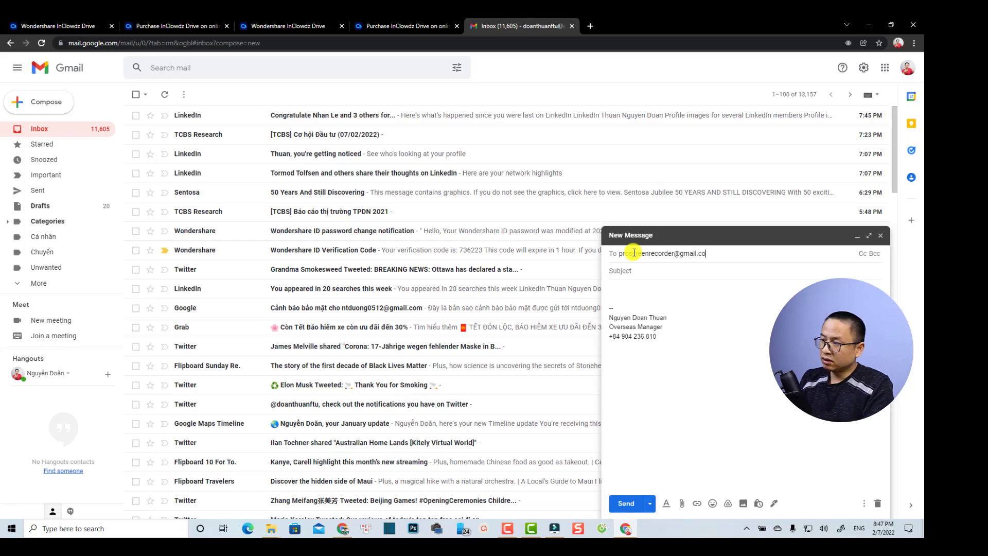
{"action": "key", "text": "Return"}
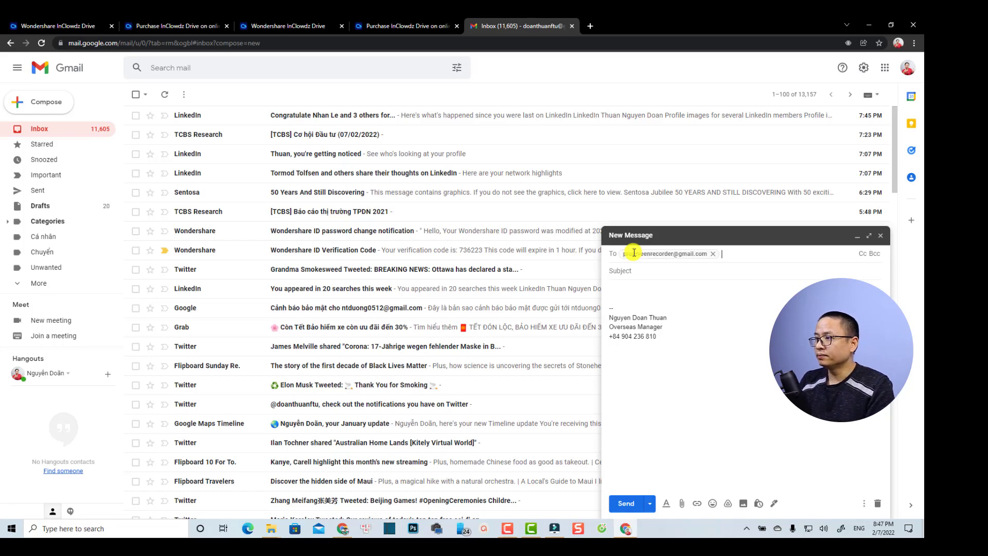
{"action": "left_click", "coordinate": [650, 272]}
{"action": "type", "text": "Sh"}
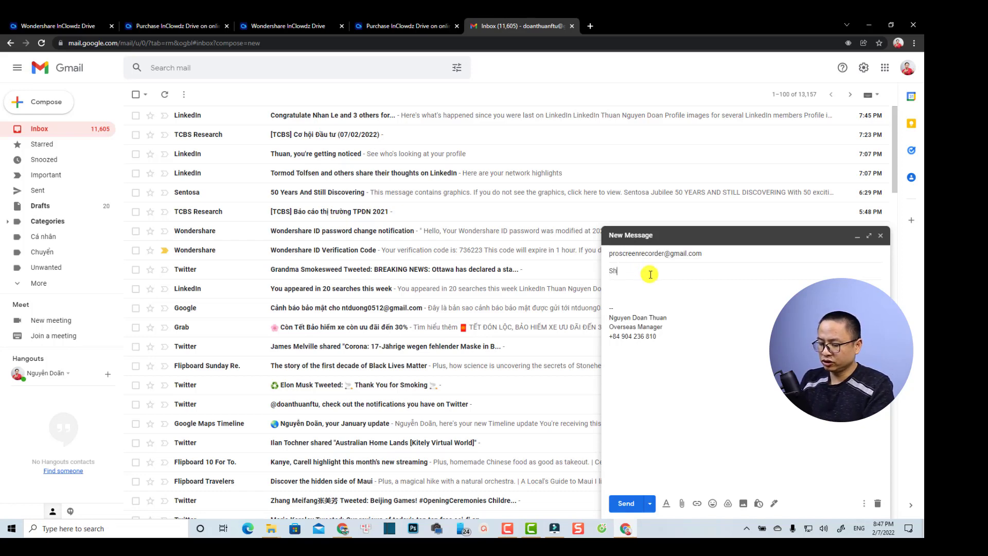
{"action": "type", "text": "ared pro"}
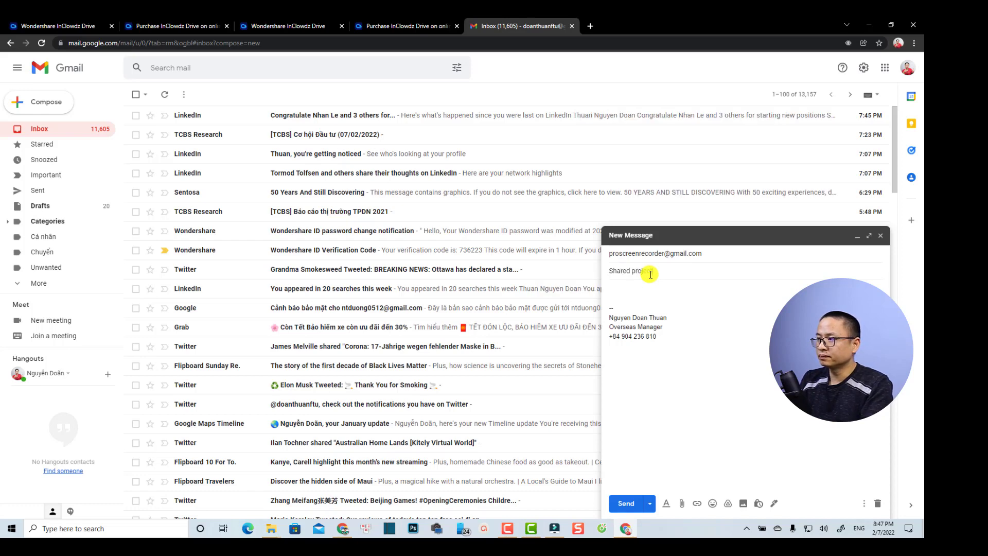
{"action": "type", "text": "ject"}
- Paste the share link and extraction code into the body and send the email
{"action": "left_click", "coordinate": [638, 296]}
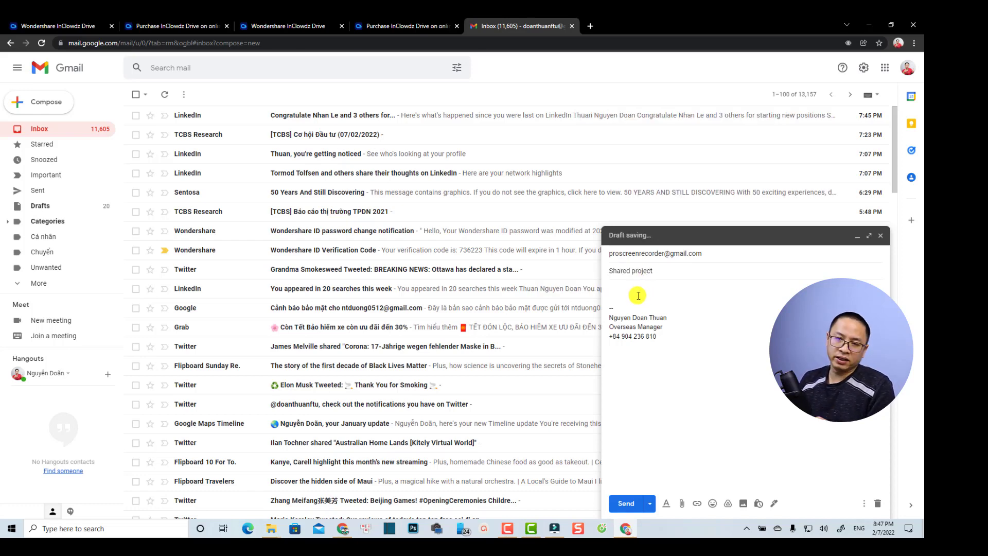
{"action": "key", "text": "ctrl+v"}
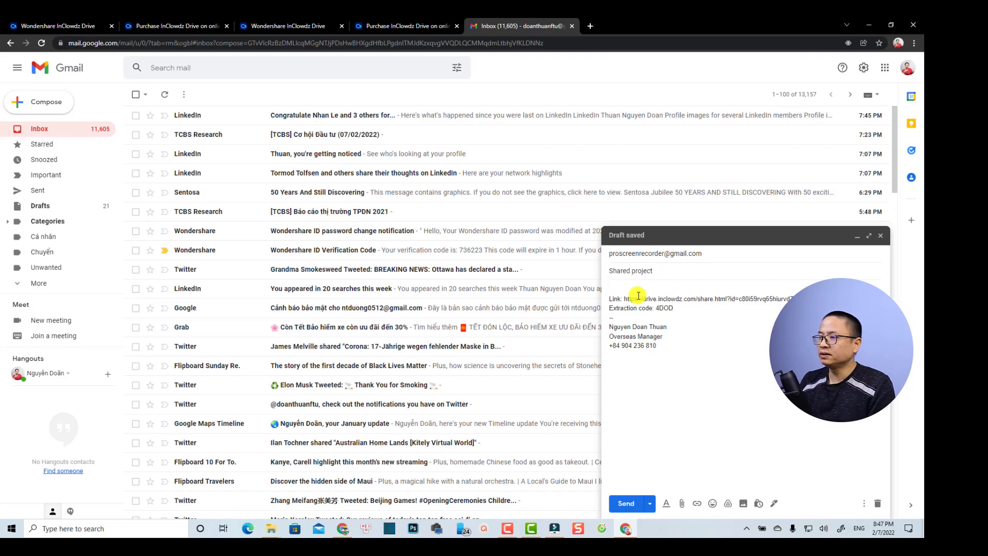
{"action": "left_click_drag", "start_coordinate": [676, 307], "coordinate": [659, 306]}
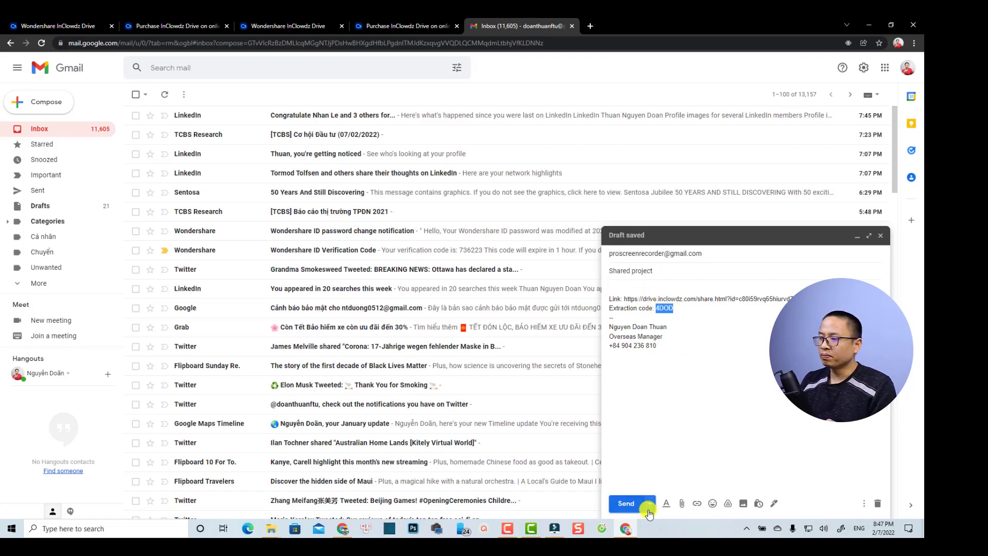
{"action": "left_click", "coordinate": [627, 503]}
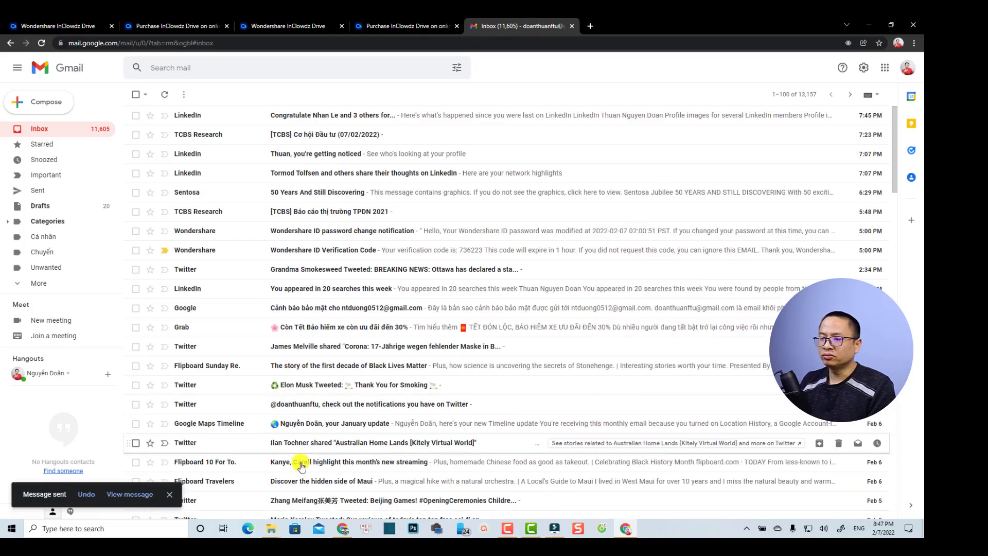
- Refresh the recipient's Gmail inbox in the second window, then view the sent 'Shared project' message
{"action": "left_click", "coordinate": [342, 529]}
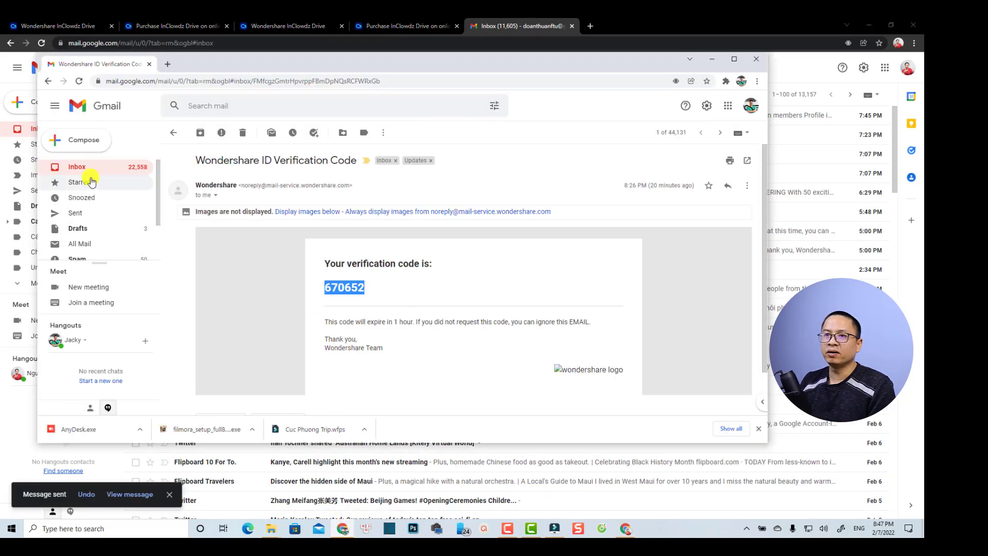
{"action": "left_click", "coordinate": [79, 167]}
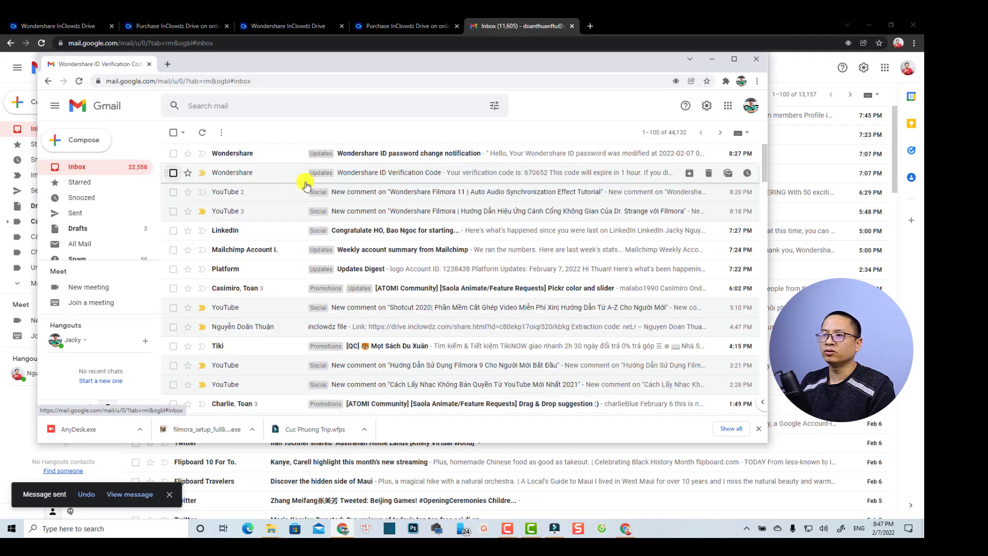
{"action": "left_click", "coordinate": [345, 81]}
{"action": "key", "text": "Return"}
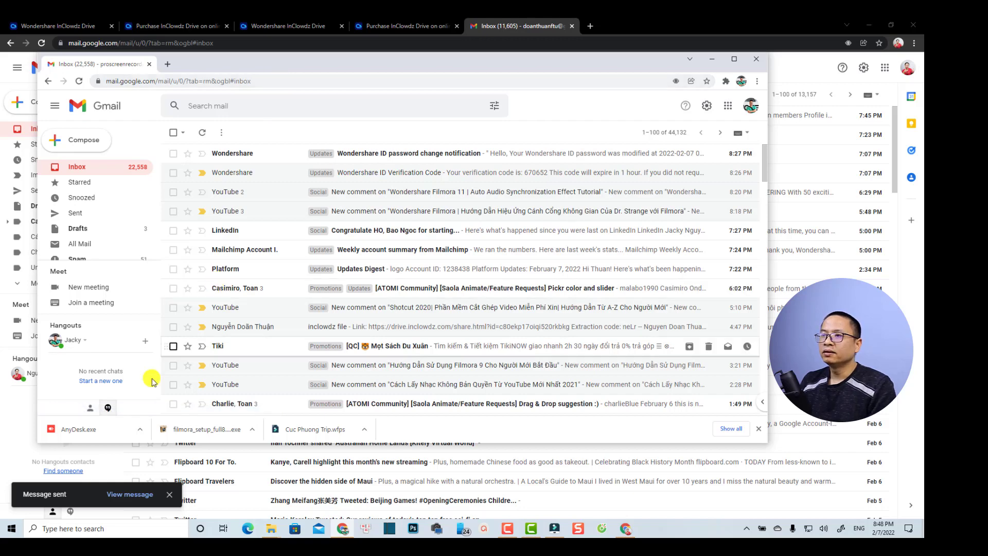
{"action": "left_click", "coordinate": [118, 495]}
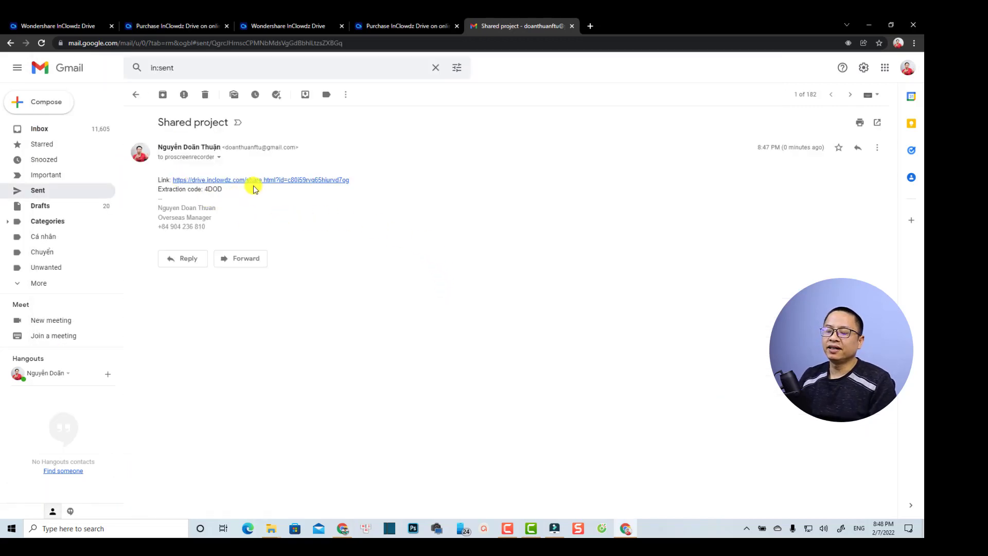
- Open the emailed share link and paste the extraction code from the email into its key field
{"action": "left_click", "coordinate": [222, 181]}
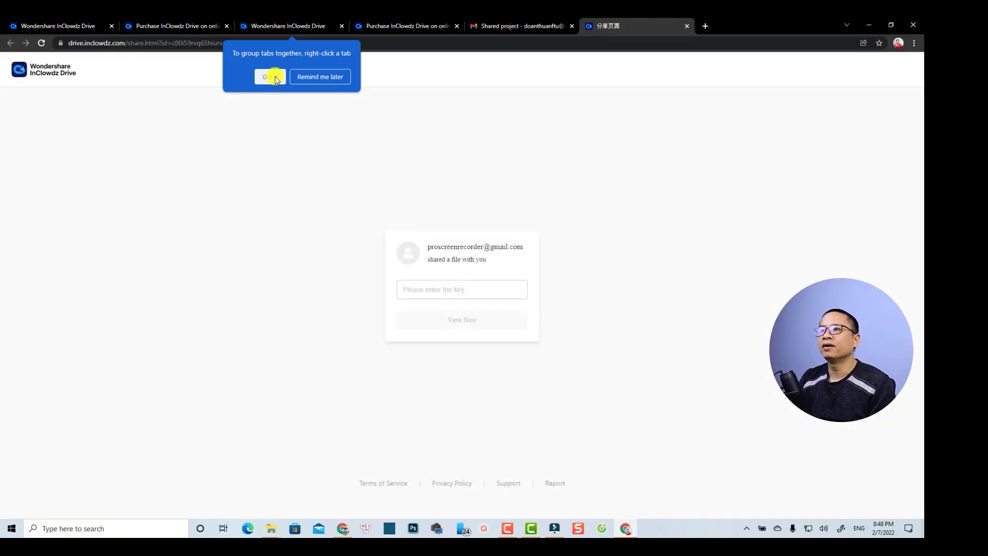
{"action": "left_click", "coordinate": [446, 289]}
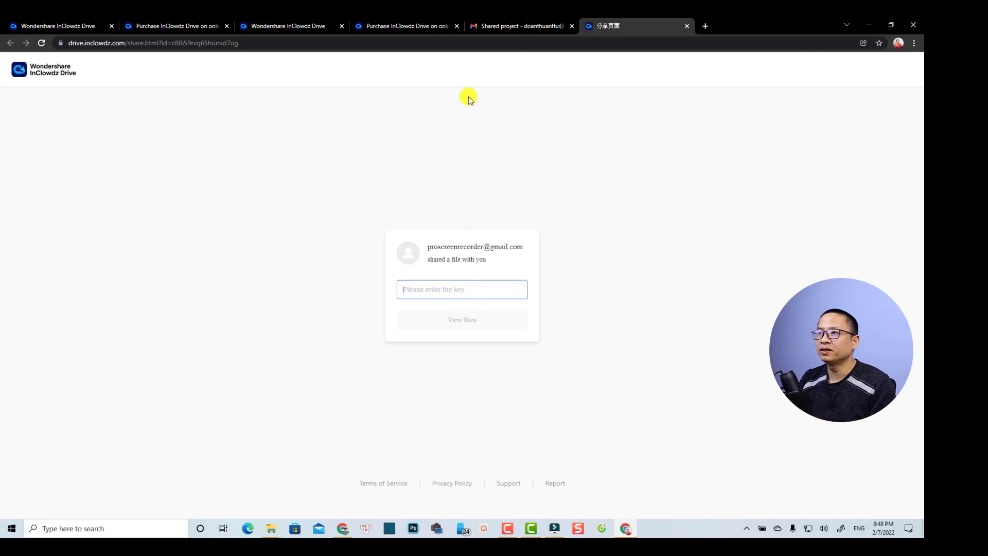
{"action": "left_click", "coordinate": [512, 29]}
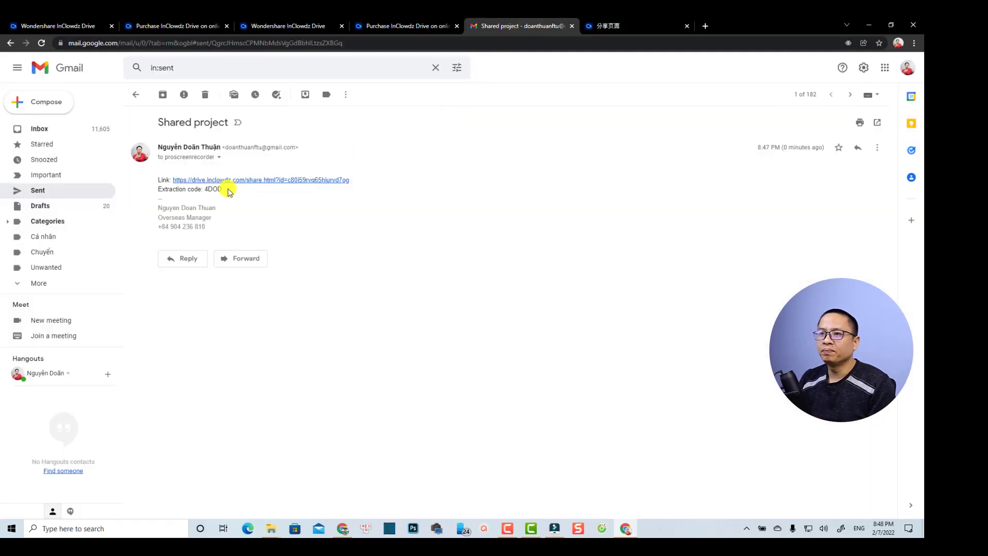
{"action": "left_click_drag", "start_coordinate": [222, 189], "coordinate": [209, 189]}
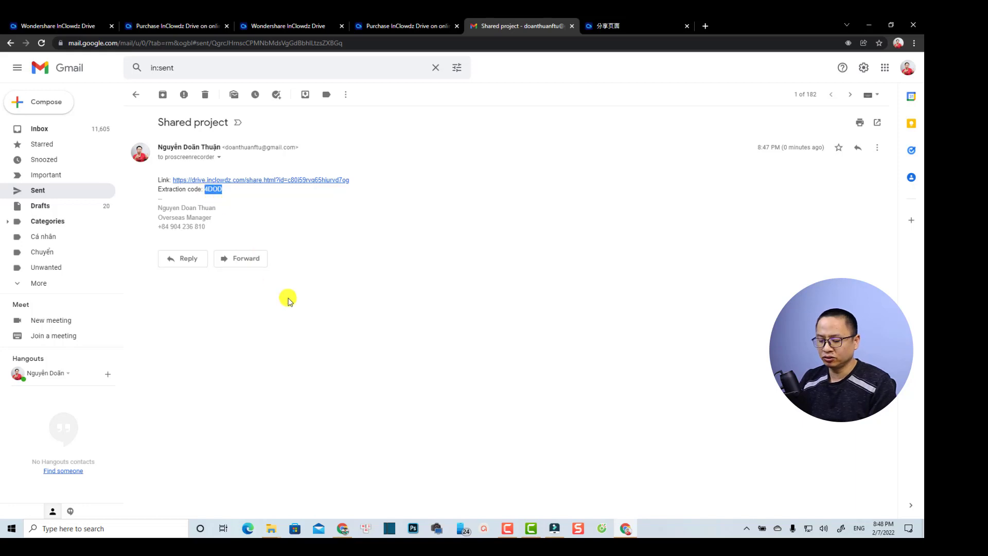
{"action": "left_click", "coordinate": [625, 28]}
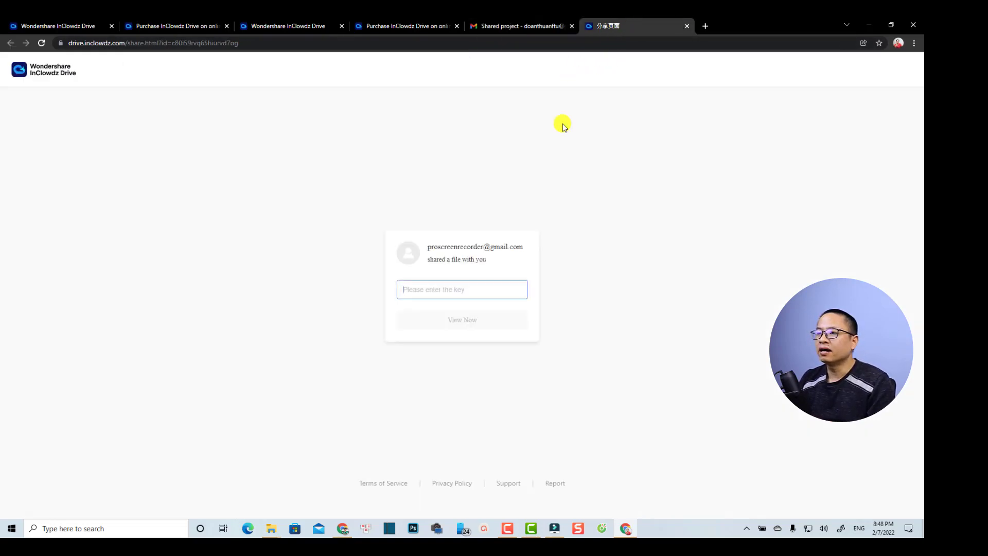
{"action": "key", "text": "ctrl+v"}
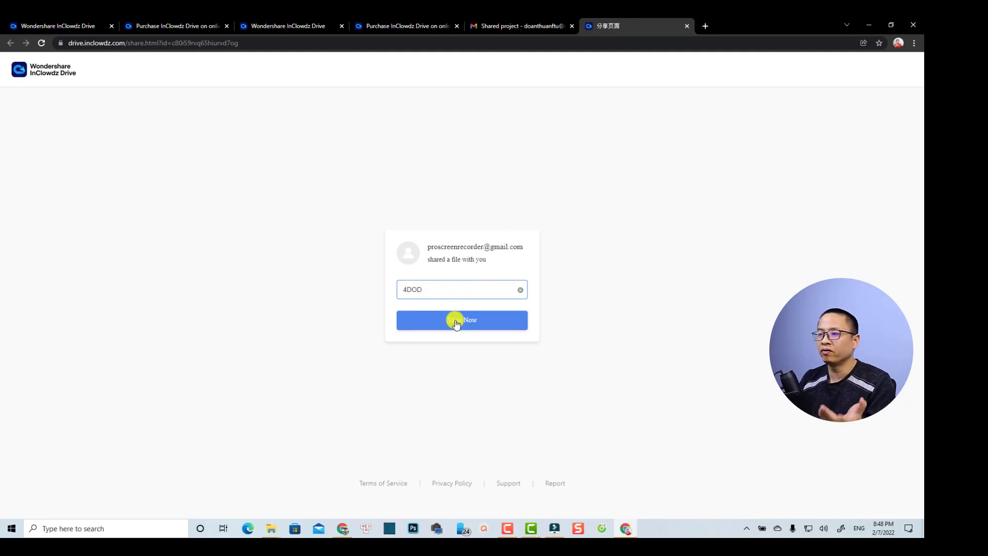
- Unlock the shared file, download only Tet Con Ho.wfps, then download the Filmora installer
{"action": "left_click", "coordinate": [455, 321]}
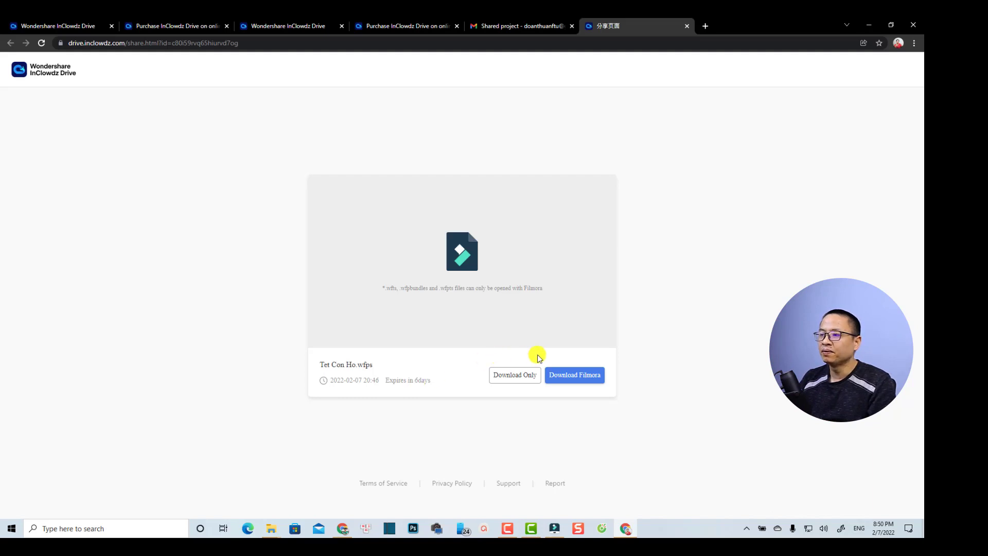
{"action": "left_click", "coordinate": [511, 380]}
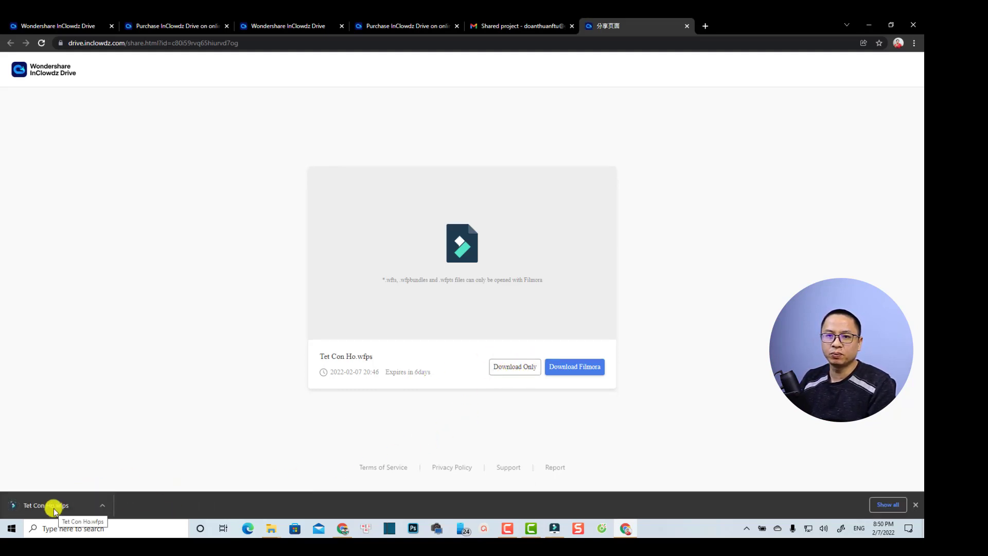
{"action": "left_click", "coordinate": [570, 365]}
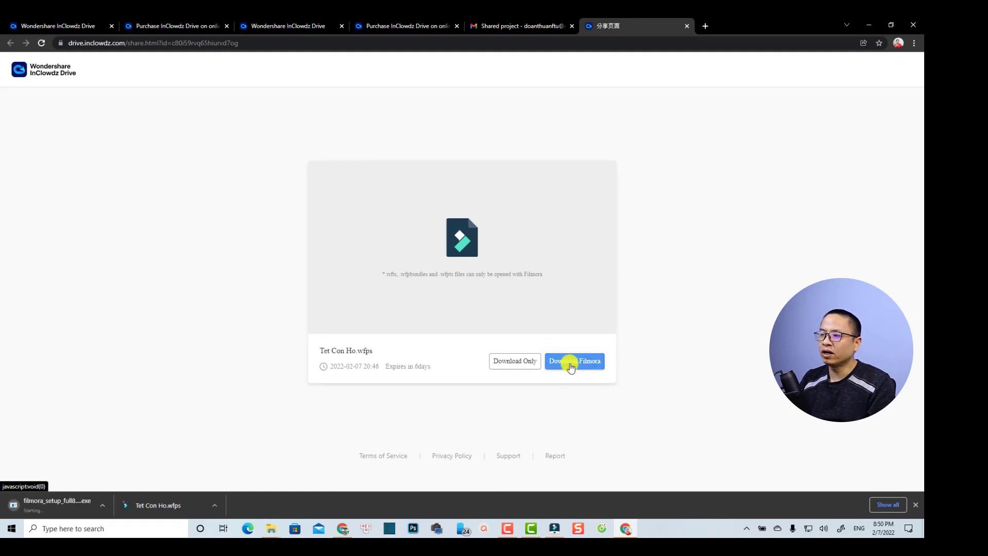